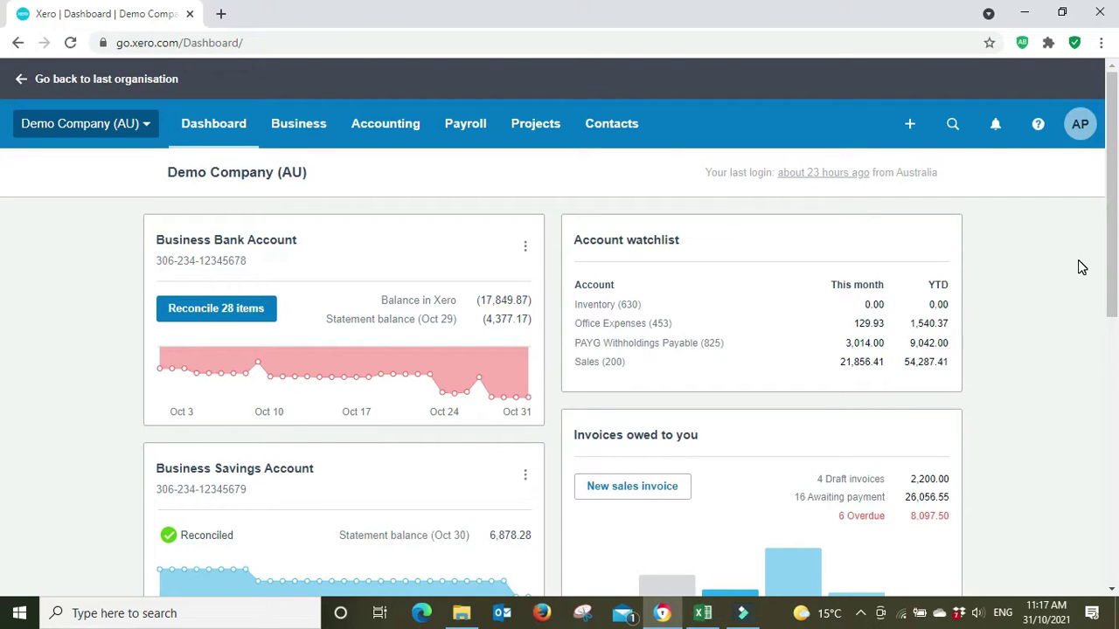
Open the sales invoices list and search the invoices awaiting payment for "dimpl"
left_click(303, 139)
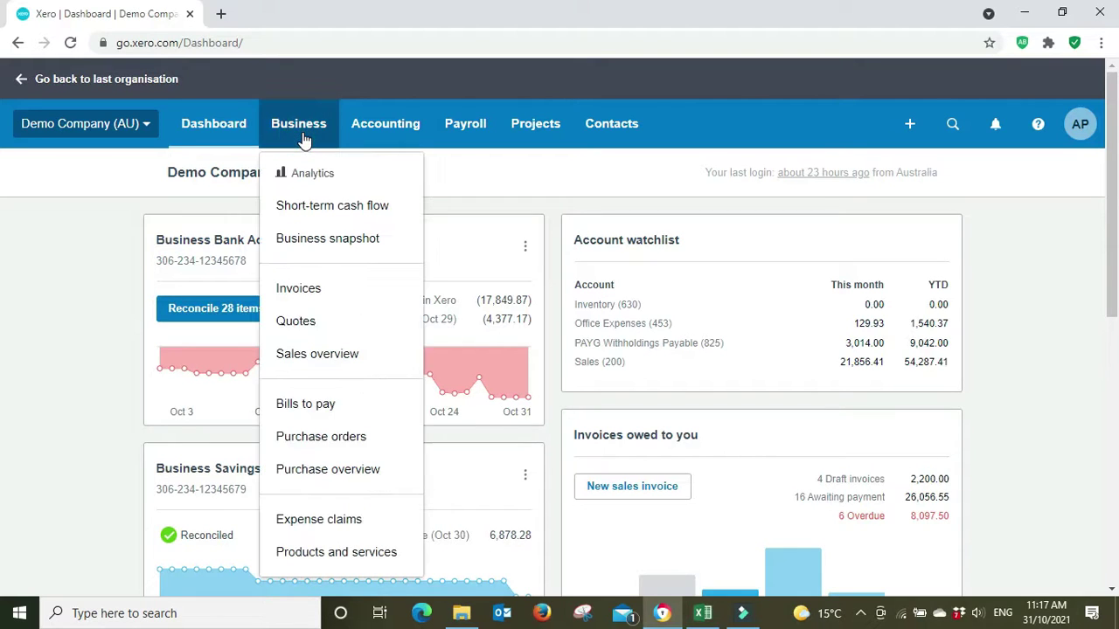
left_click(327, 289)
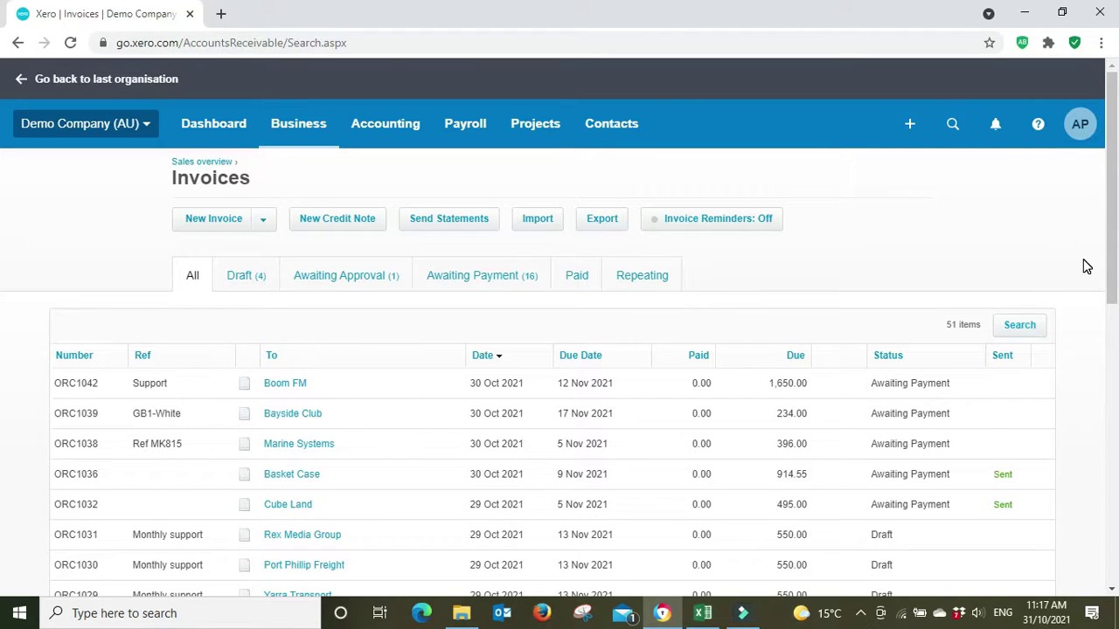
left_click(1024, 327)
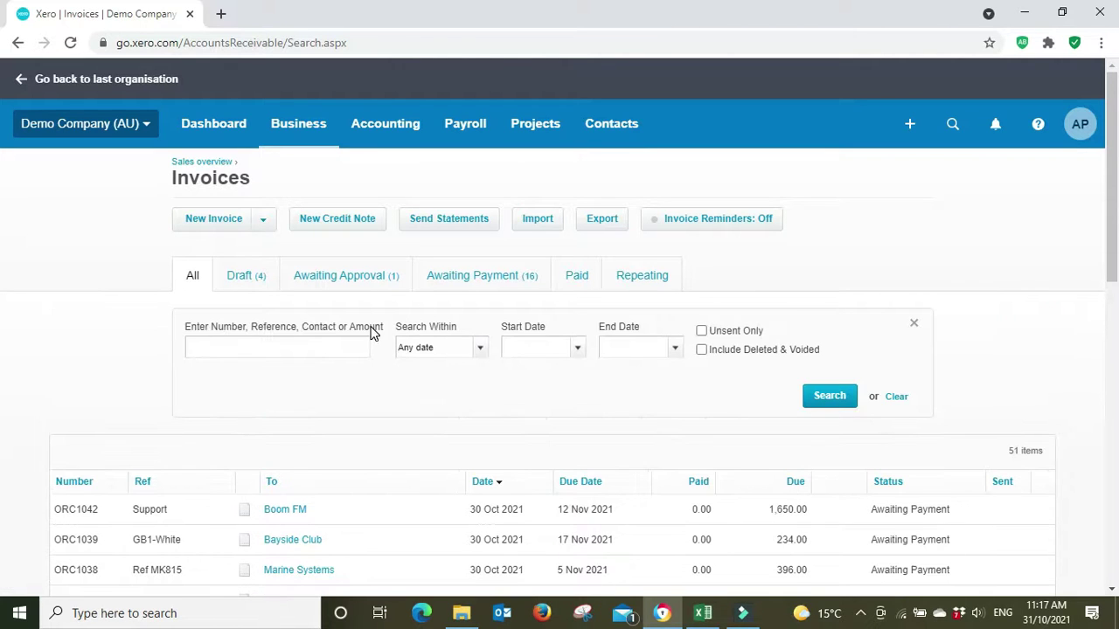
type("dim")
left_click(464, 289)
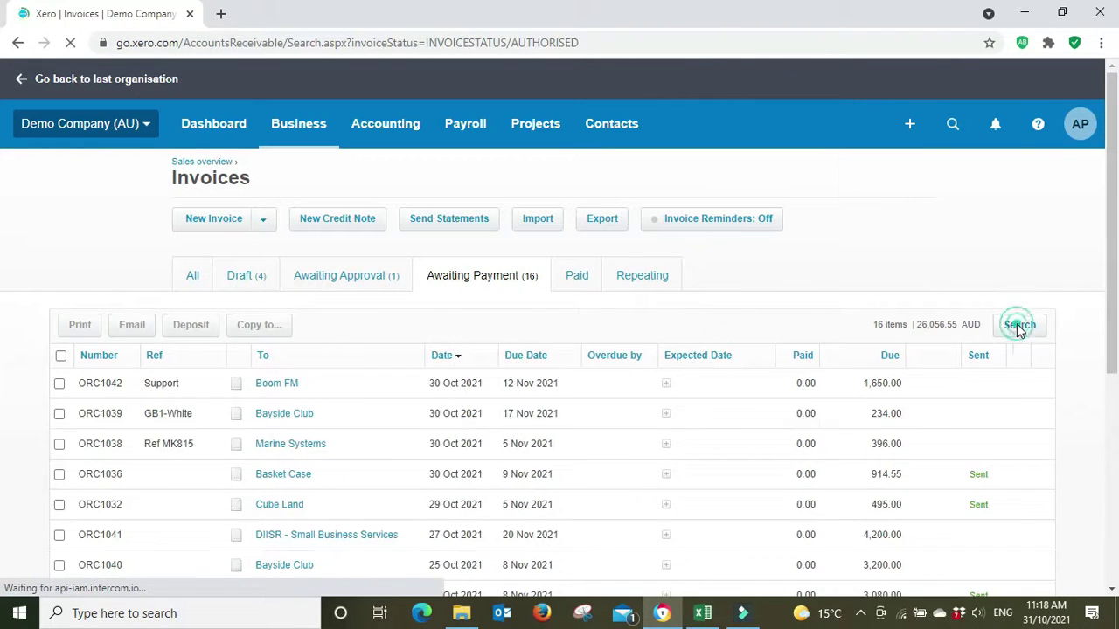
left_click(1018, 328)
type("dimpl")
key("Return")
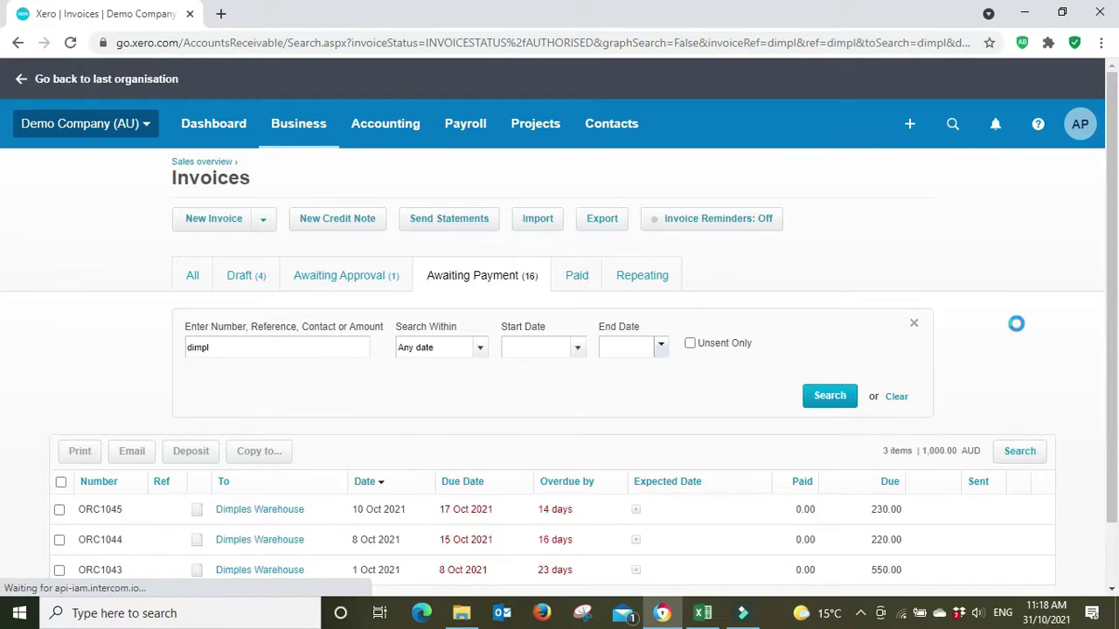
scroll(996, 341, "down", 1)
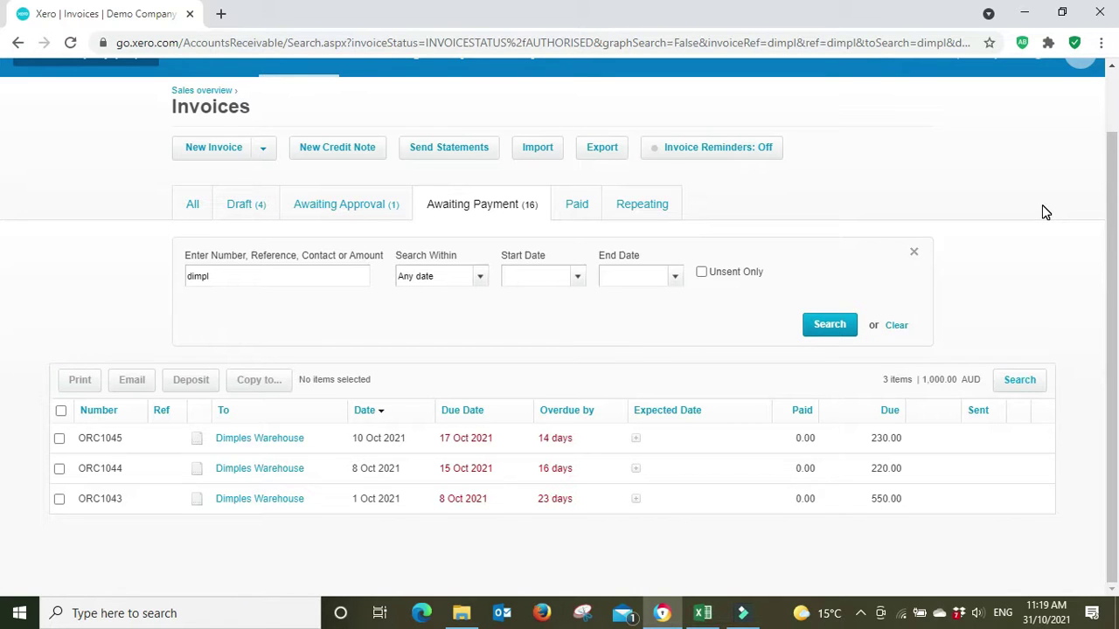
Open the three Dimples Warehouse invoices in separate browser tabs and view each one
right_click(277, 444)
left_click(375, 452)
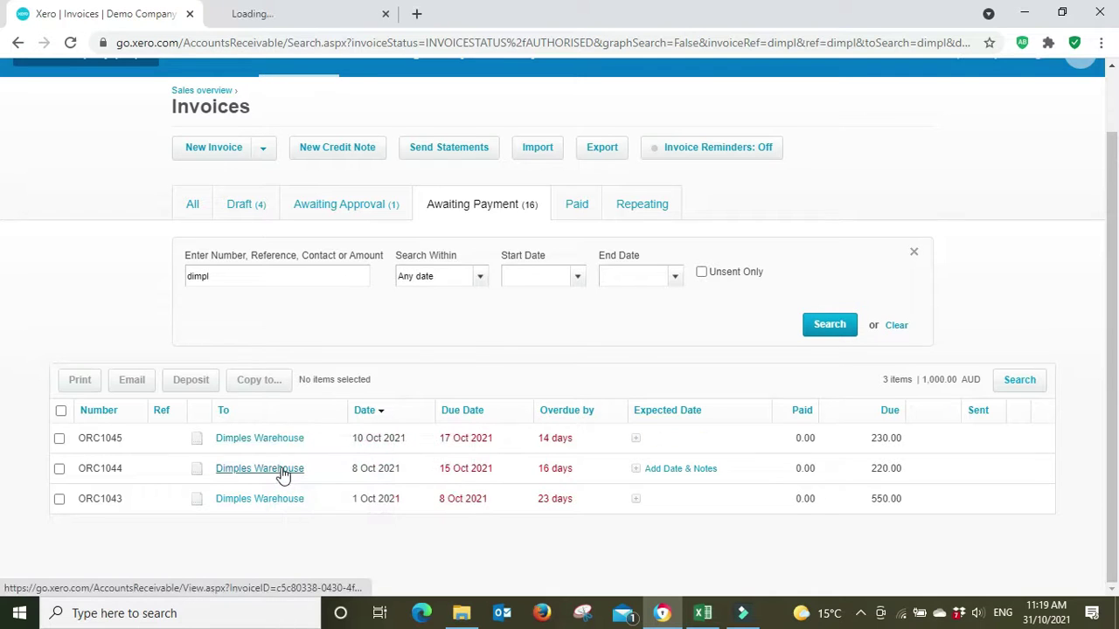
right_click(282, 473)
left_click(392, 339)
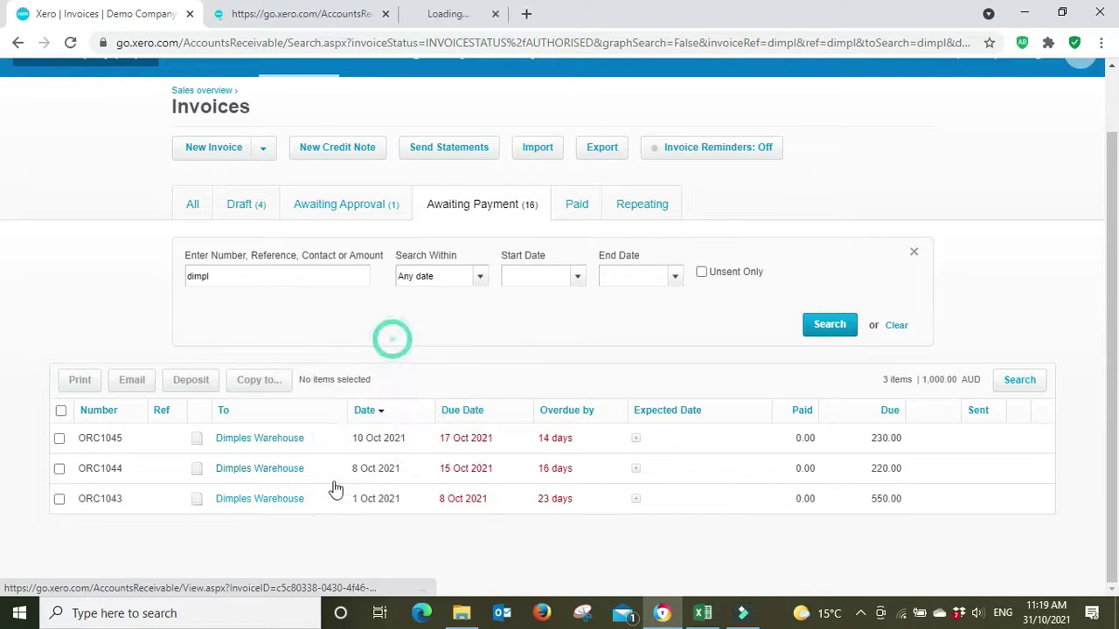
right_click(289, 506)
left_click(393, 366)
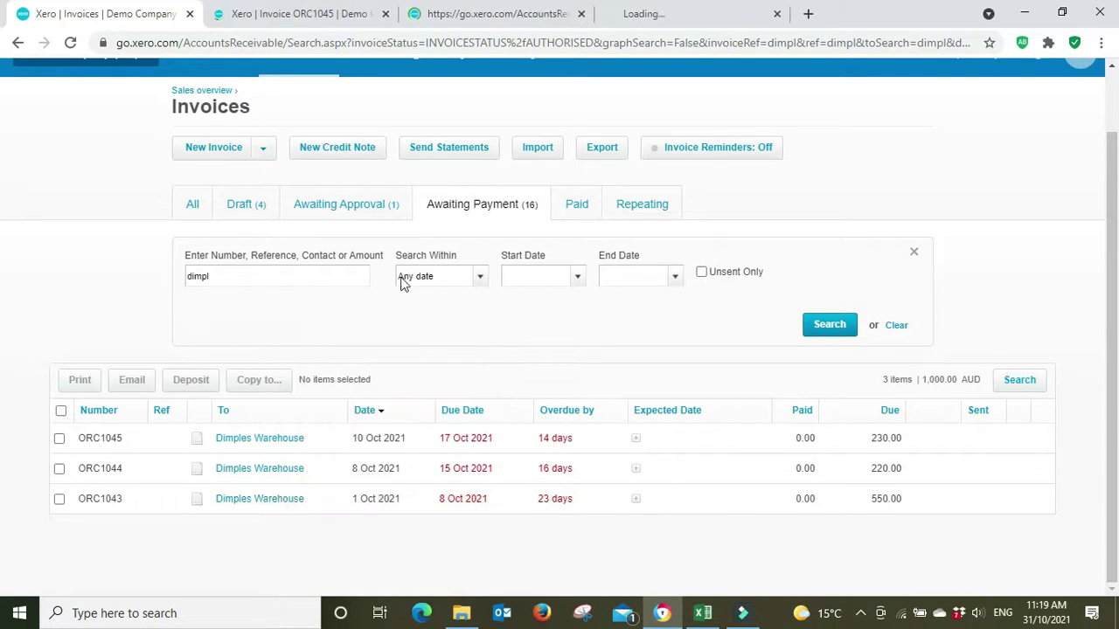
left_click(319, 13)
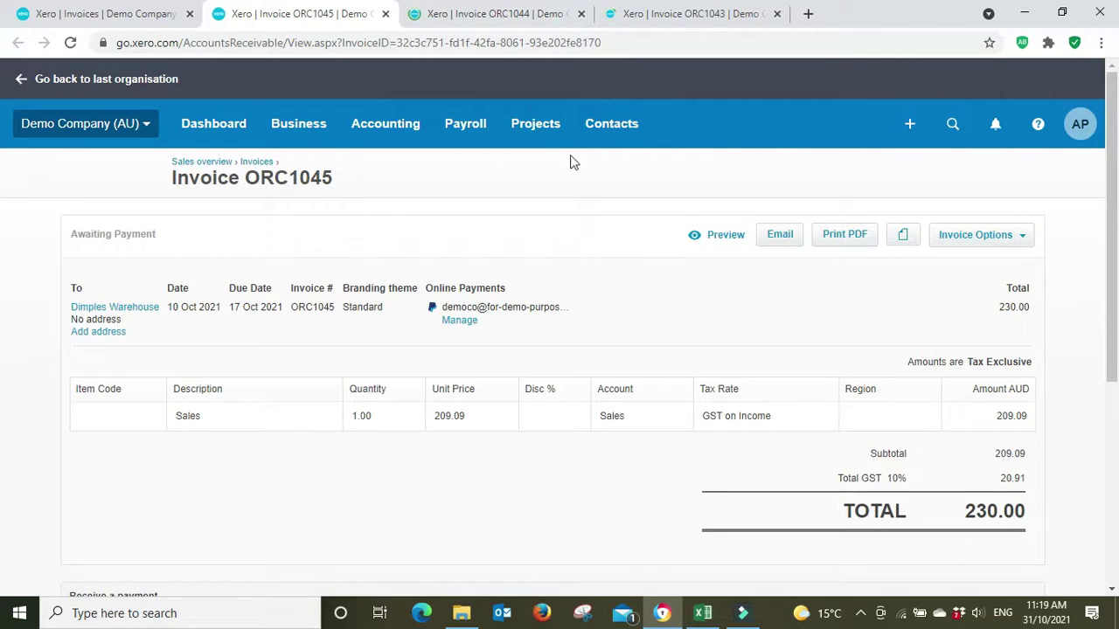
left_click(486, 15)
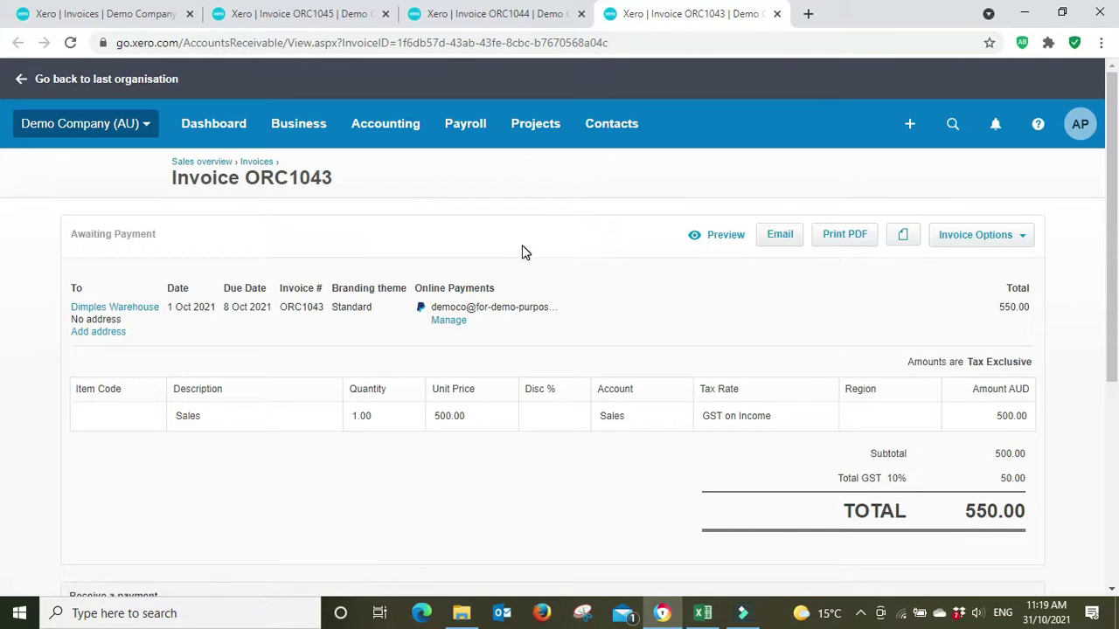
Fill in a payment on the 230.00 Dimples Warehouse invoice, dated 25 Oct 2021 and paid to 090 - Business Bank Account
left_click(295, 11)
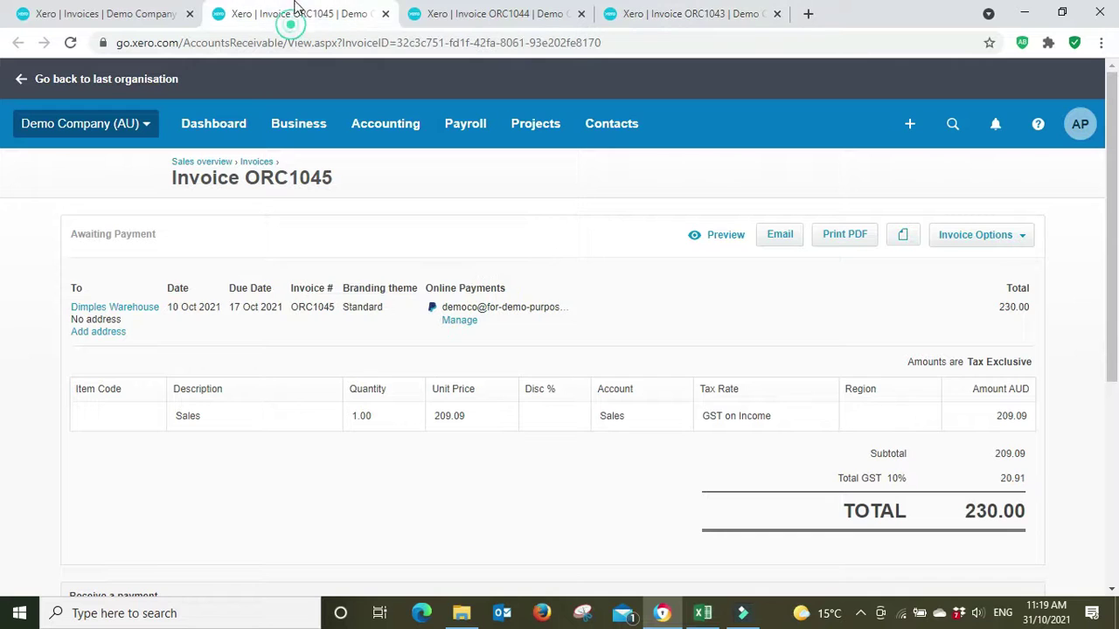
scroll(574, 418, "down", 4)
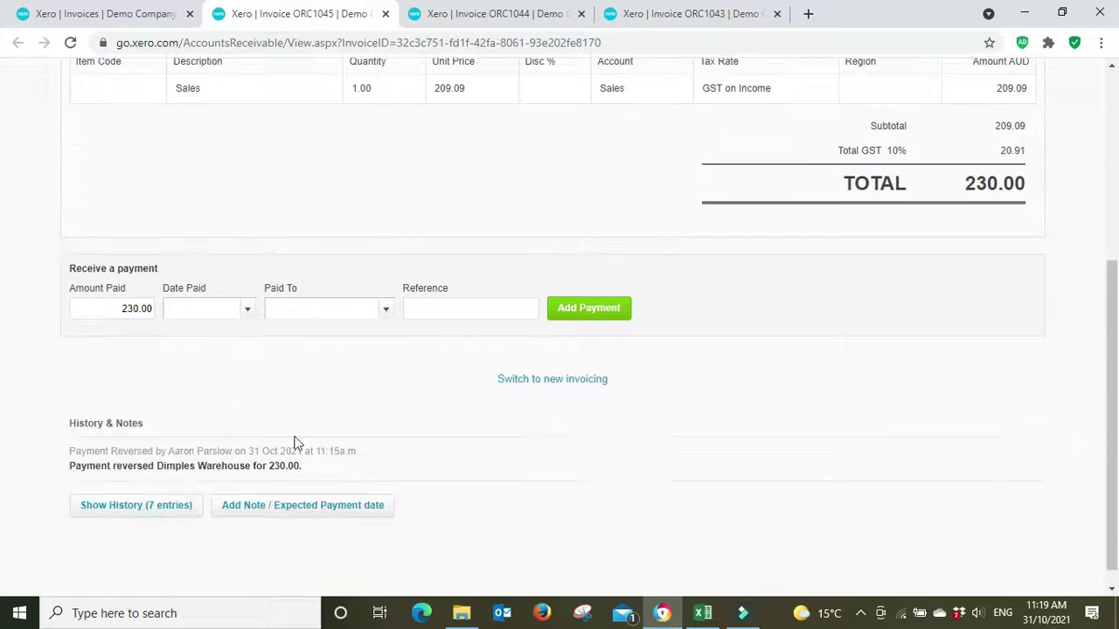
left_click(242, 308)
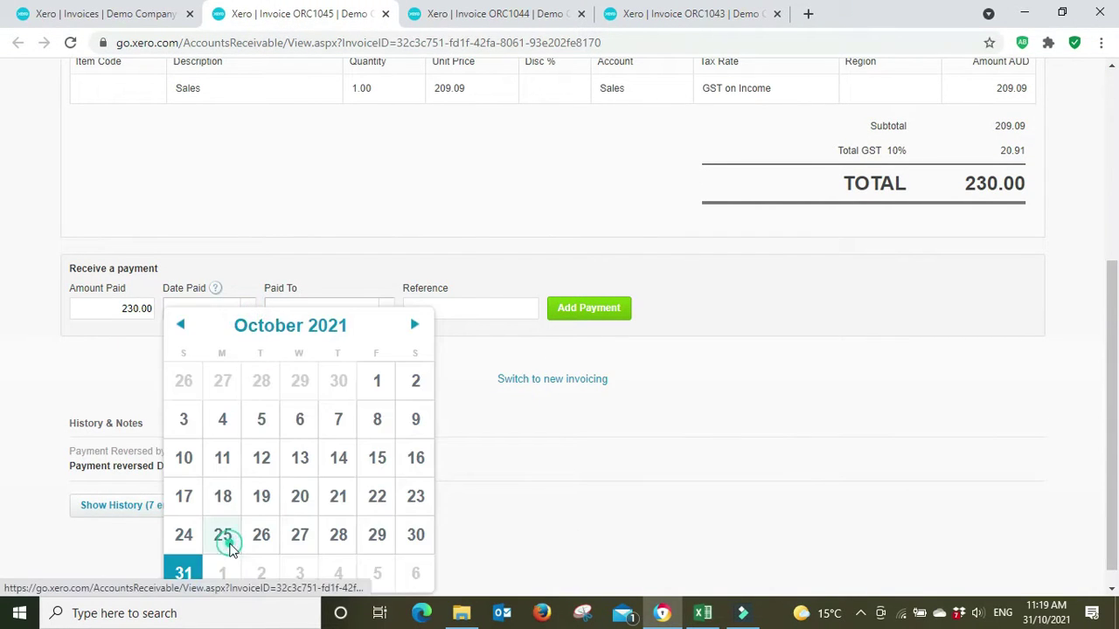
left_click(223, 536)
left_click(387, 310)
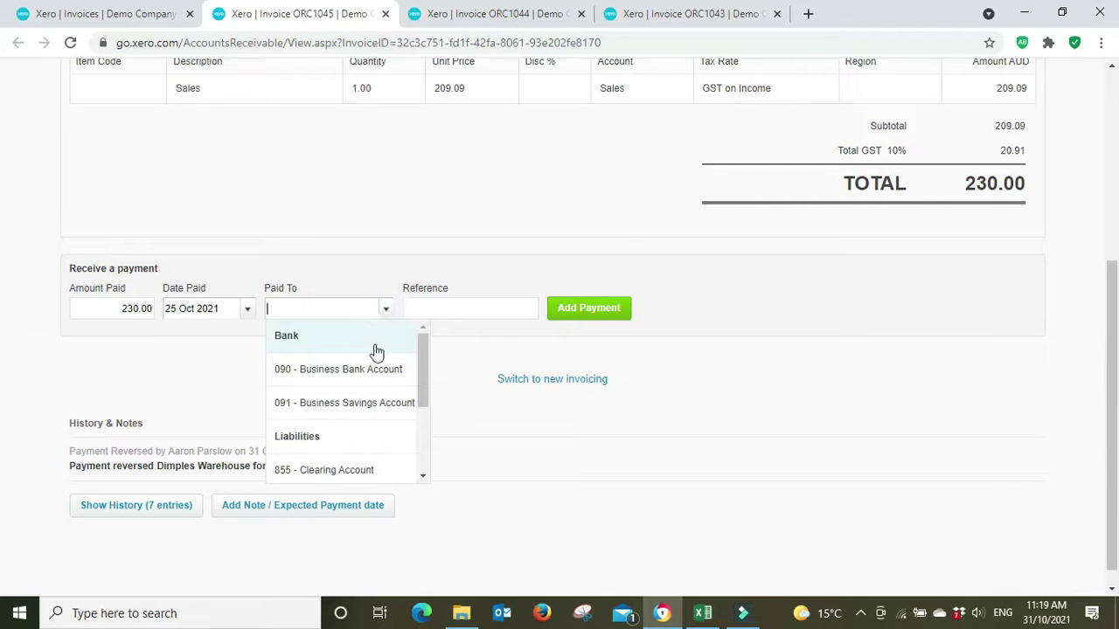
left_click(359, 370)
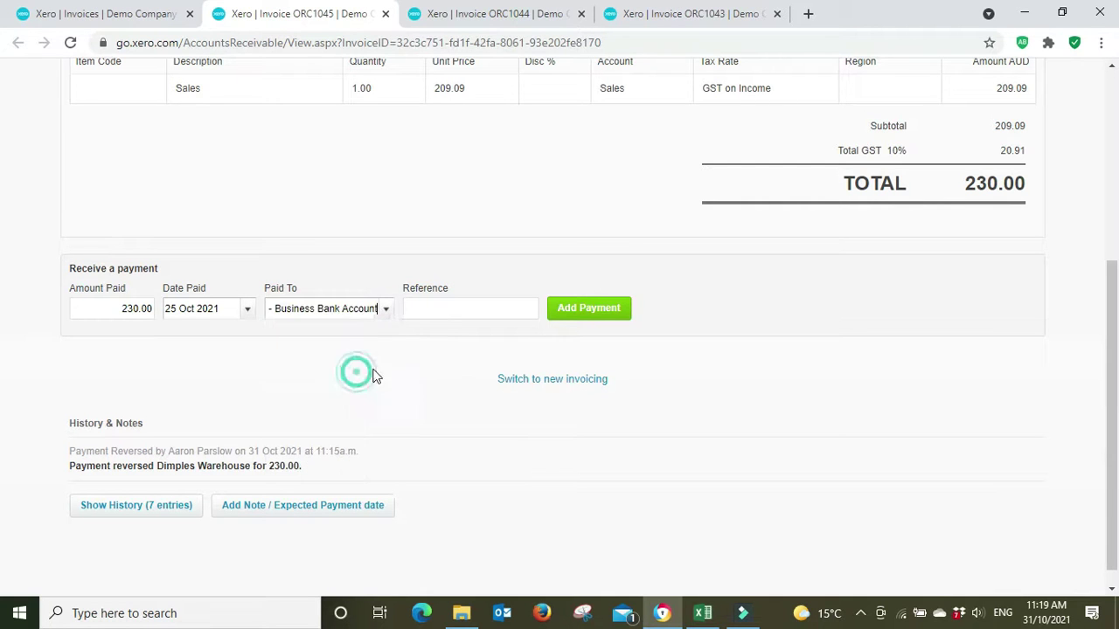
Look over the other open invoices and close all three invoice tabs without adding a payment
left_click(512, 16)
left_click(334, 14)
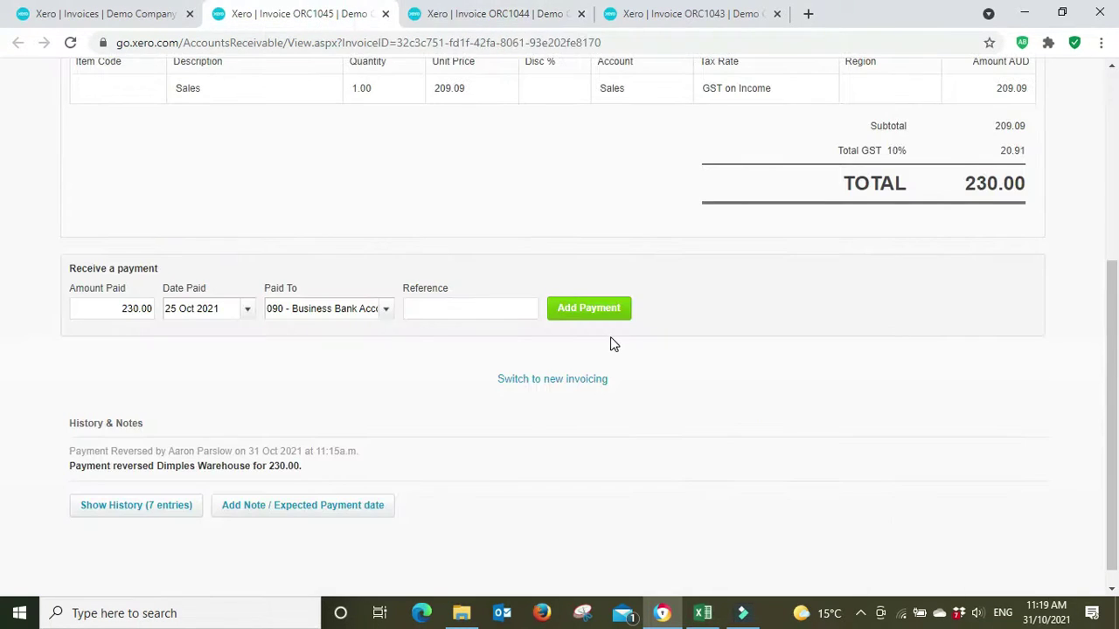
left_click(519, 13)
left_click(710, 13)
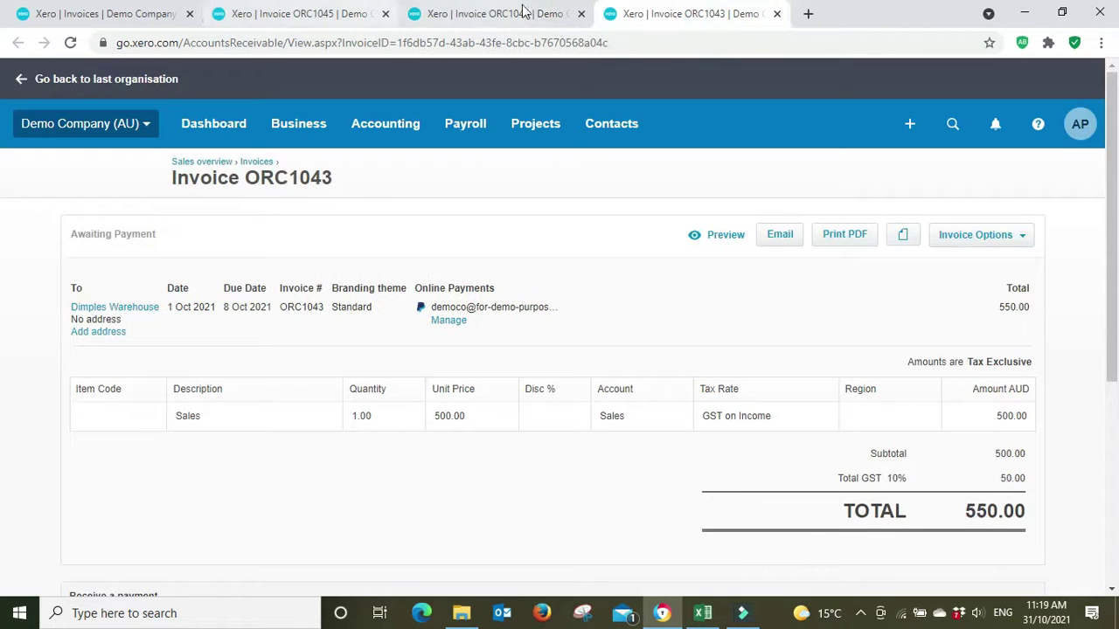
left_click(385, 14)
left_click(386, 13)
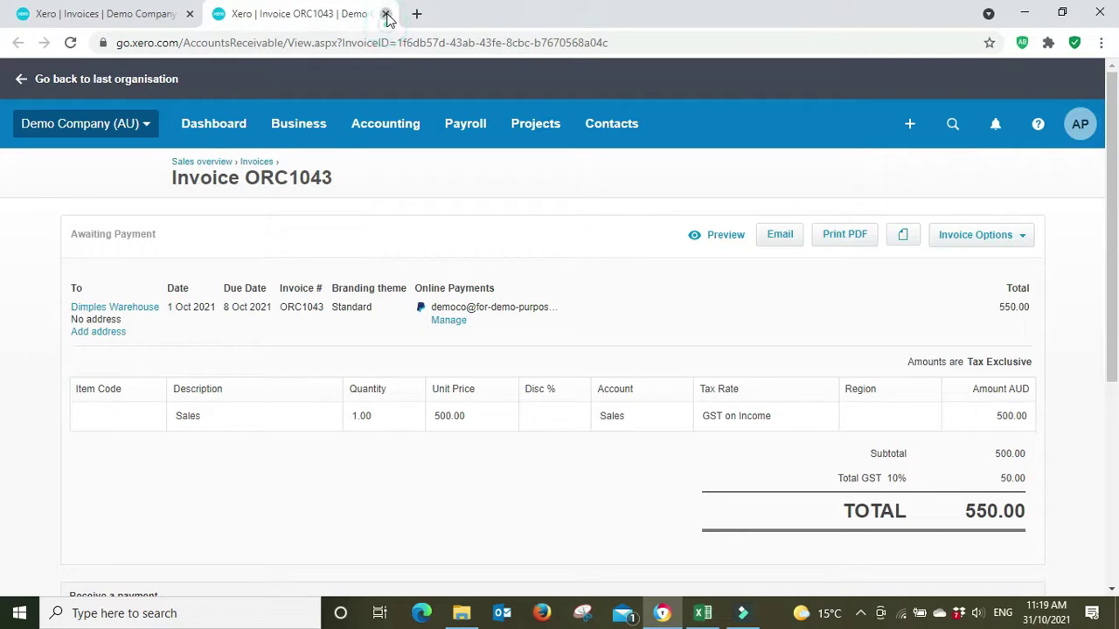
left_click(385, 14)
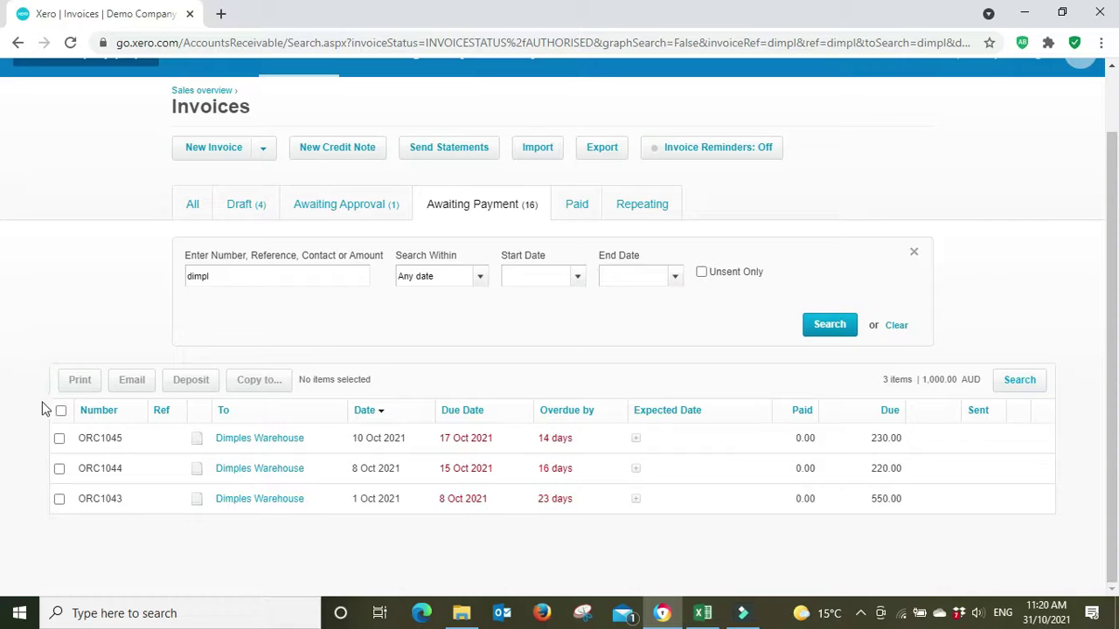
Select all three Dimples Warehouse invoices awaiting payment and start a batch deposit for them
left_click(59, 440)
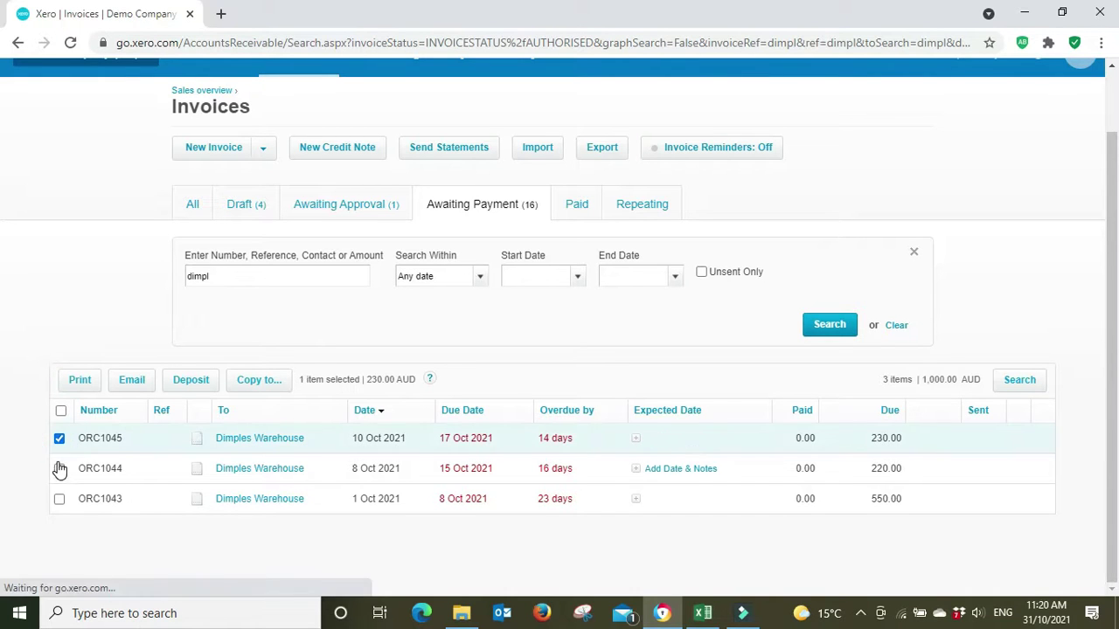
left_click(59, 469)
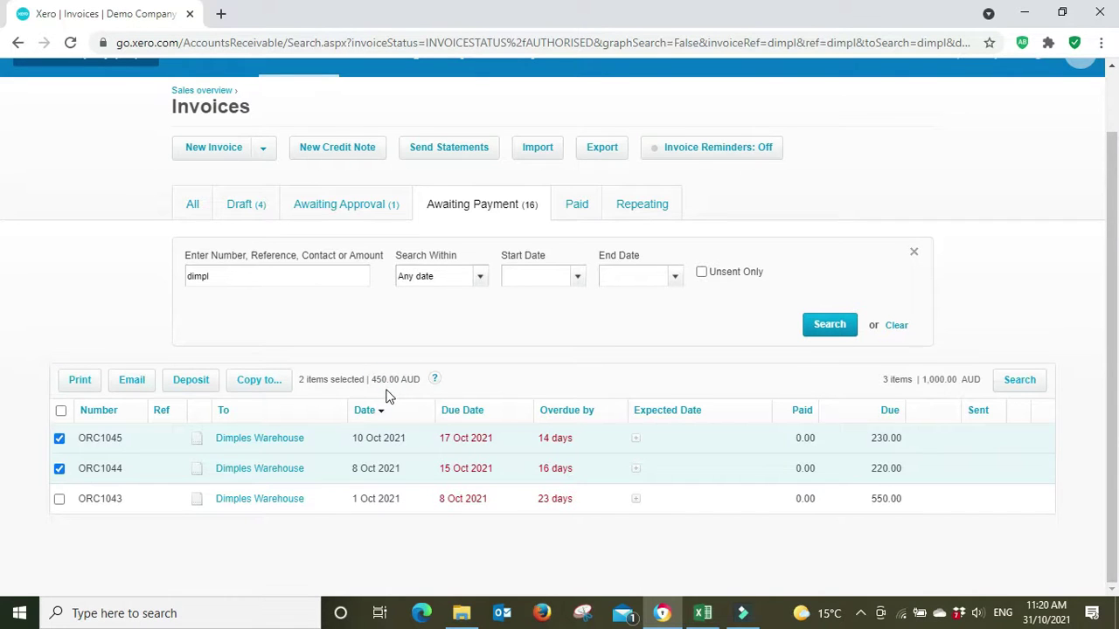
left_click(59, 499)
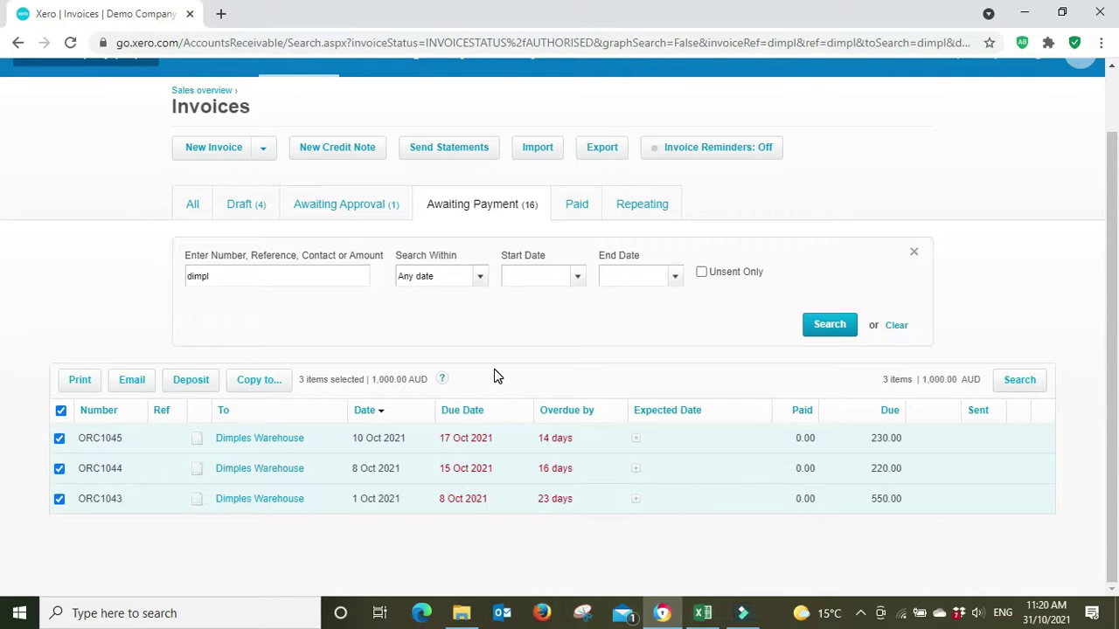
left_click(194, 381)
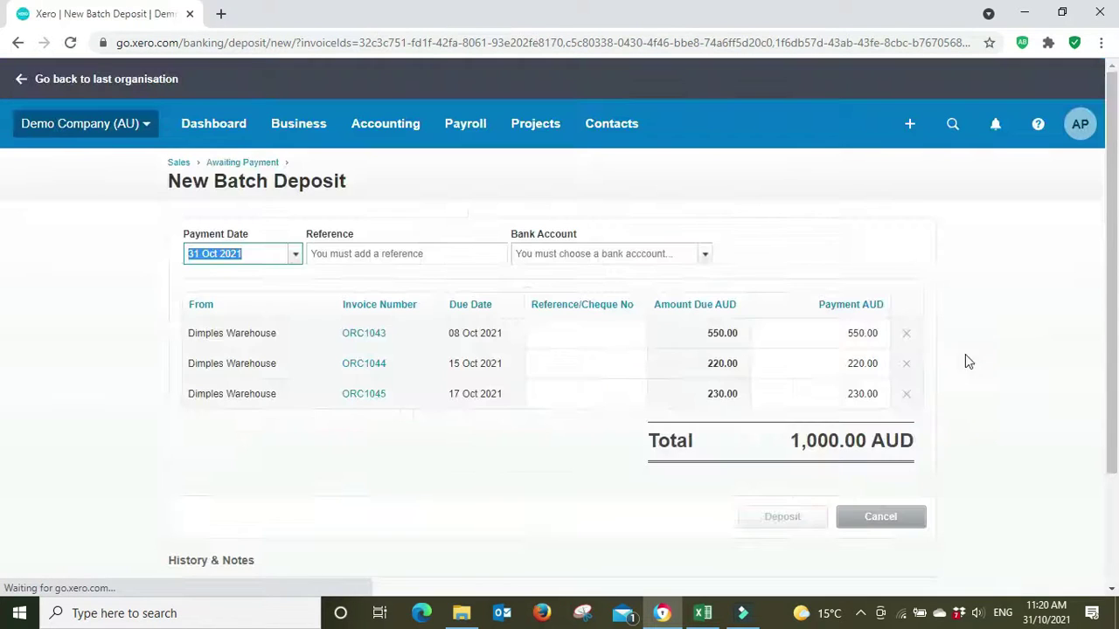
Set the batch deposit's payment date to 25 Oct 2021 and its reference to "Batch payment Dimples"
left_click(293, 254)
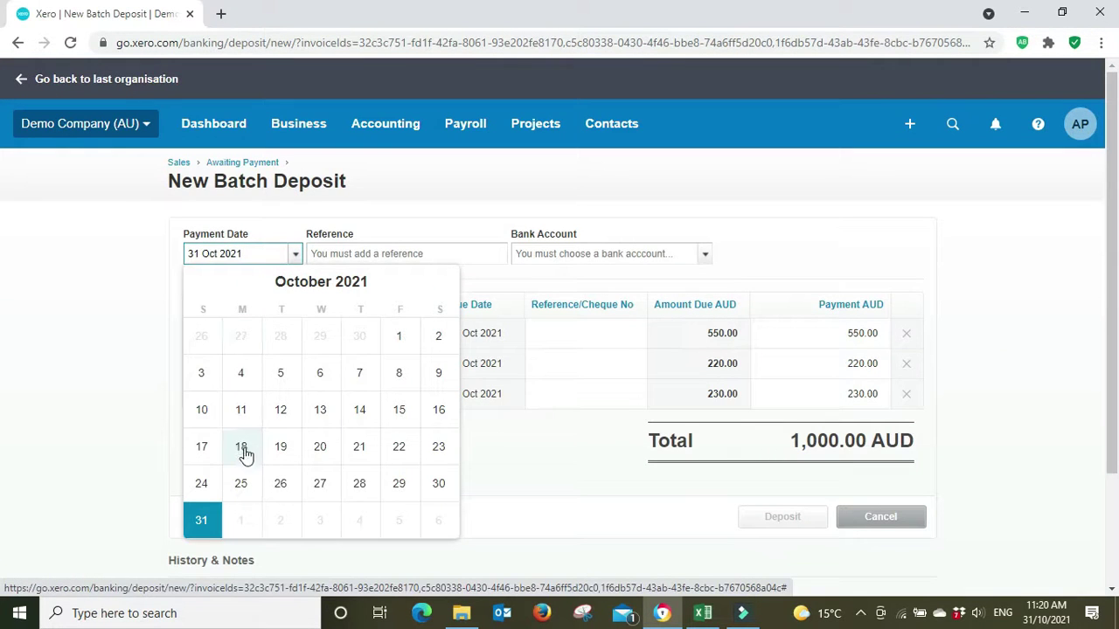
left_click(241, 483)
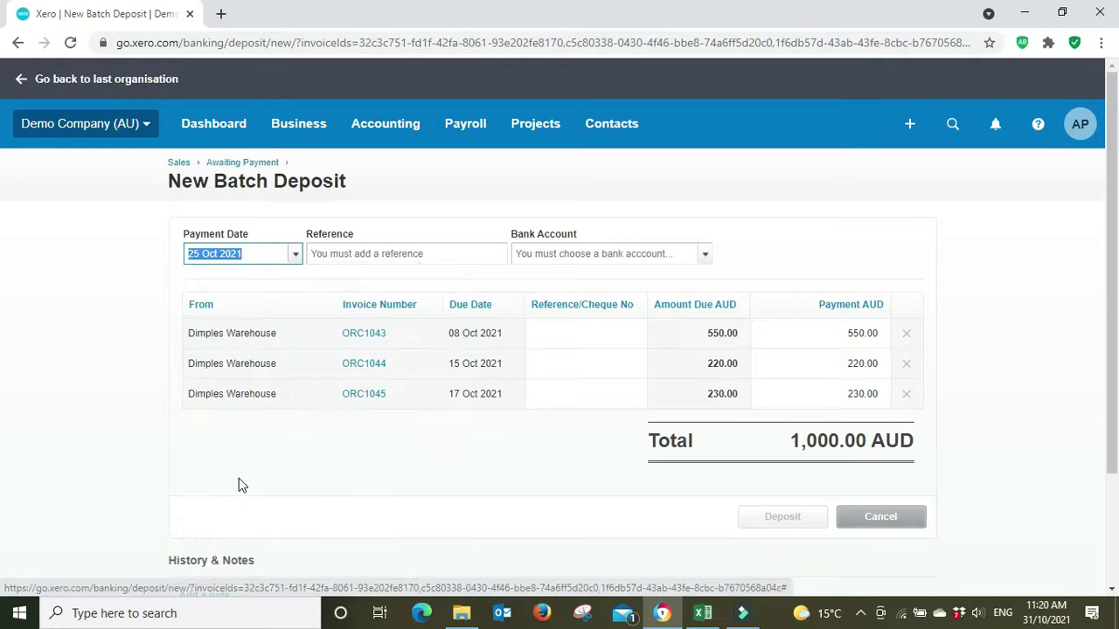
left_click(386, 249)
type("Pa")
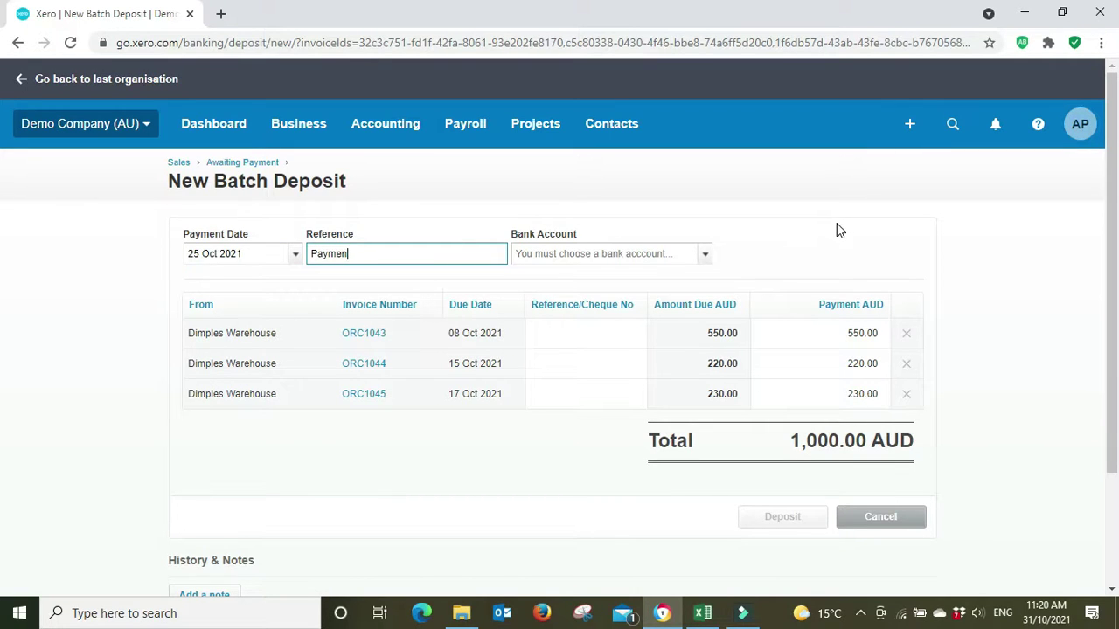
type("yme")
key("BackSpace")
key("BackSpace")
key("BackSpace")
key("BackSpace")
key("BackSpace")
type("Batch payment")
Choose 090 - Business Bank Account as the bank account for the batch deposit
left_click(705, 254)
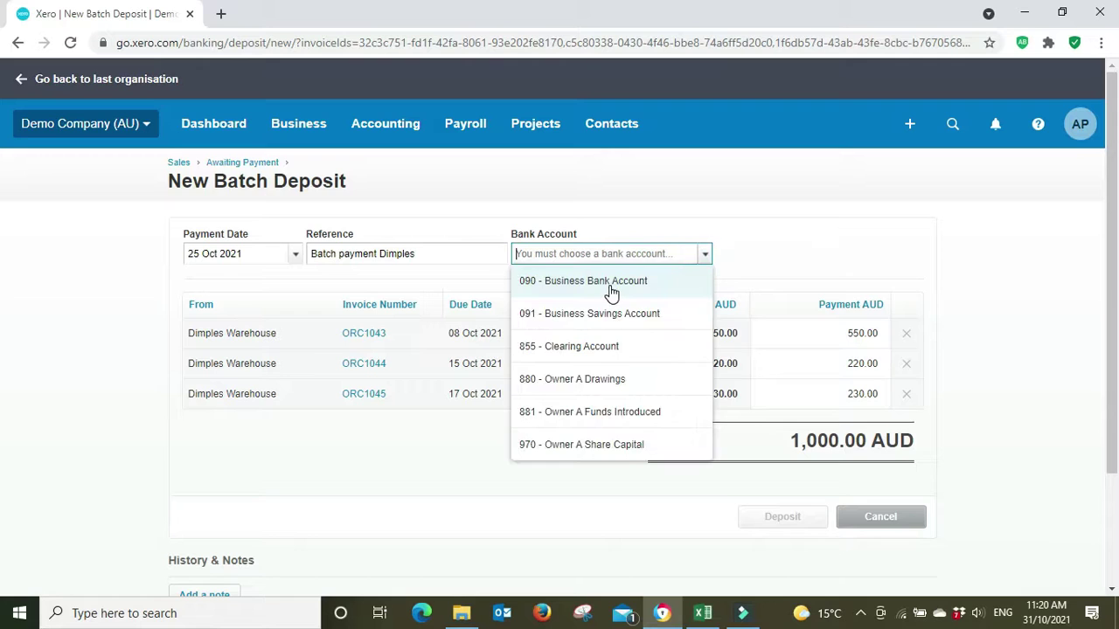
left_click(618, 288)
left_click(916, 226)
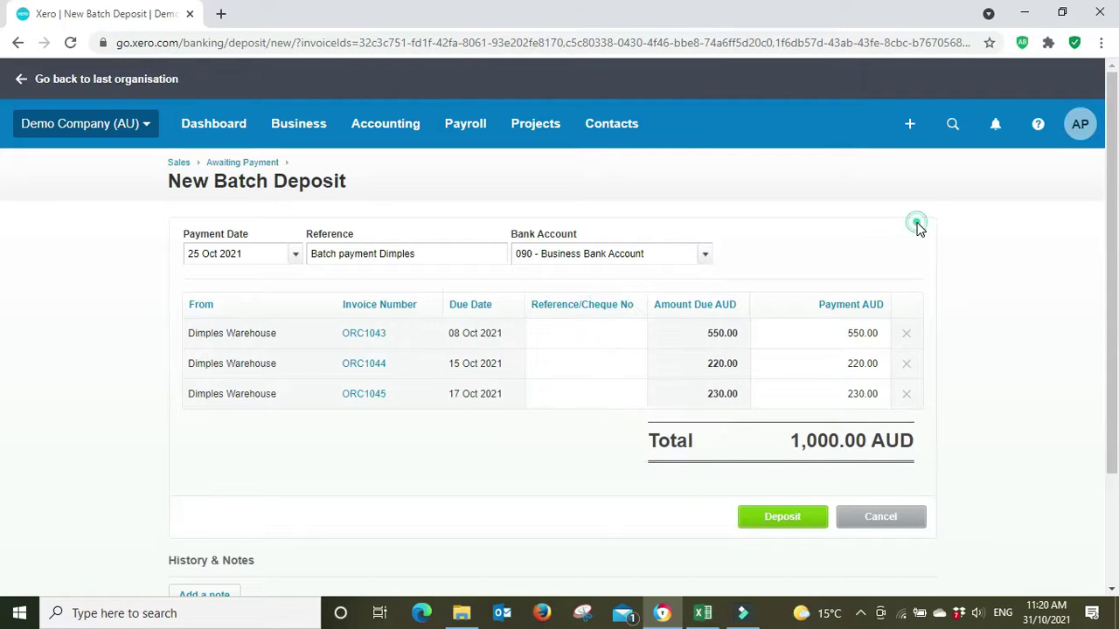
left_click(577, 332)
left_click(577, 369)
left_click(577, 393)
left_click(1033, 321)
Try a partial payment of 500 on the invoice due 08 Oct 2021, and restore its payment to 550
left_click(860, 335)
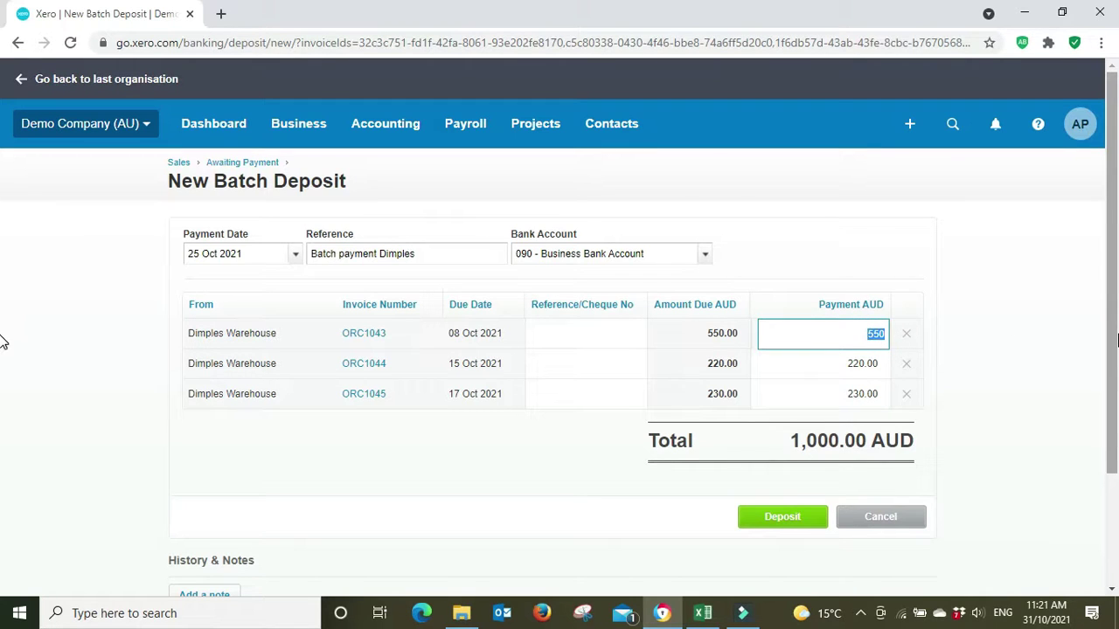
type("50")
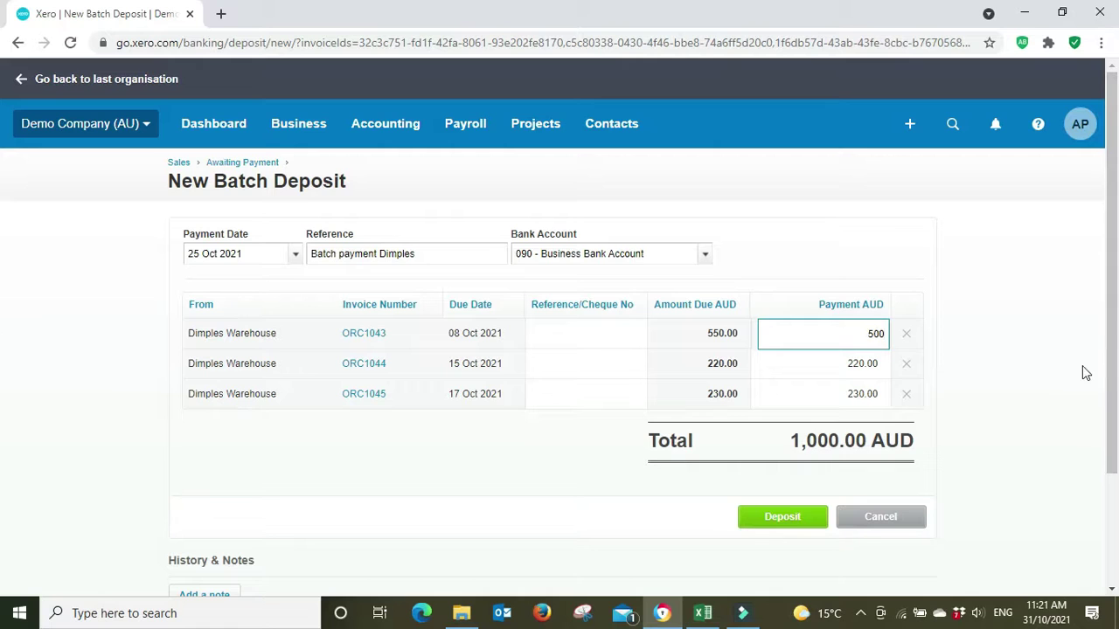
left_click(1081, 375)
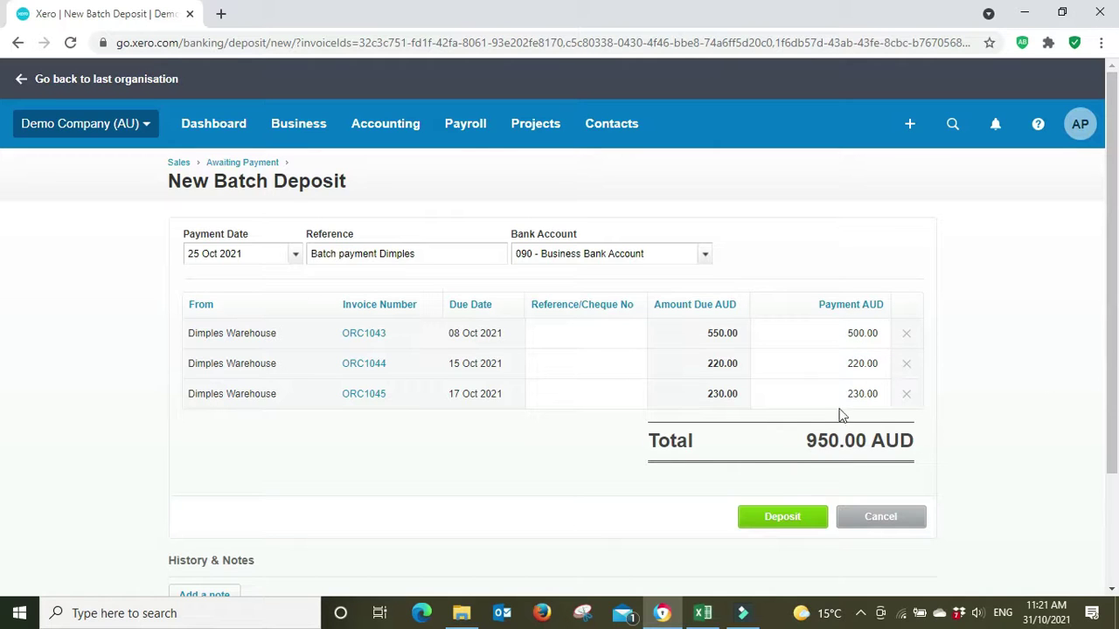
left_click(870, 337)
type("550")
left_click(961, 341)
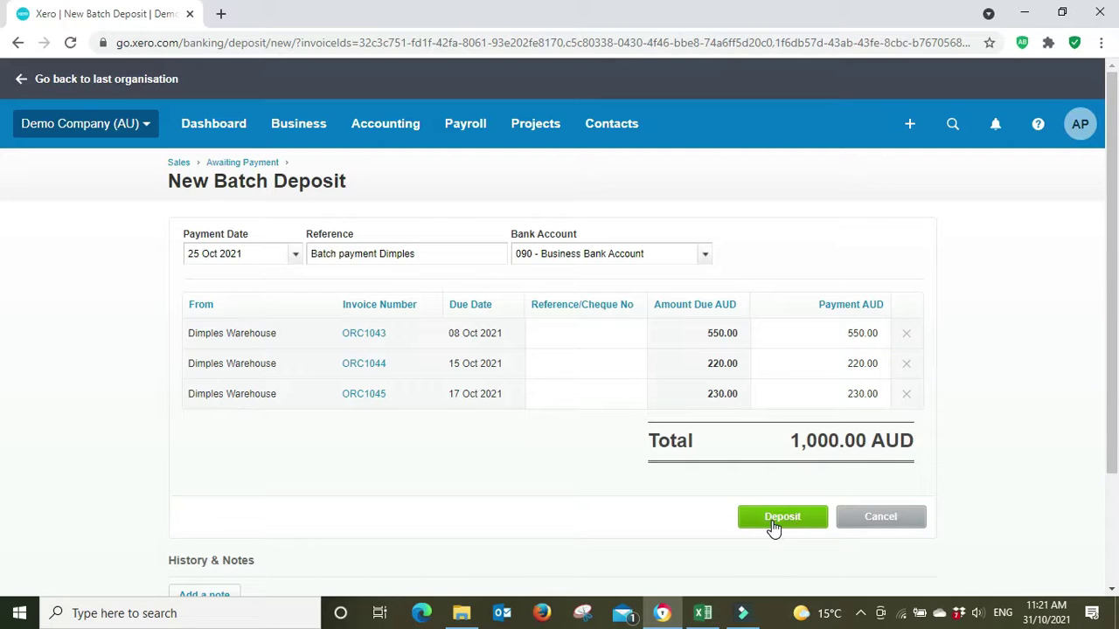
Create the batch deposit, open its receipt email form and cancel it without sending
left_click(773, 519)
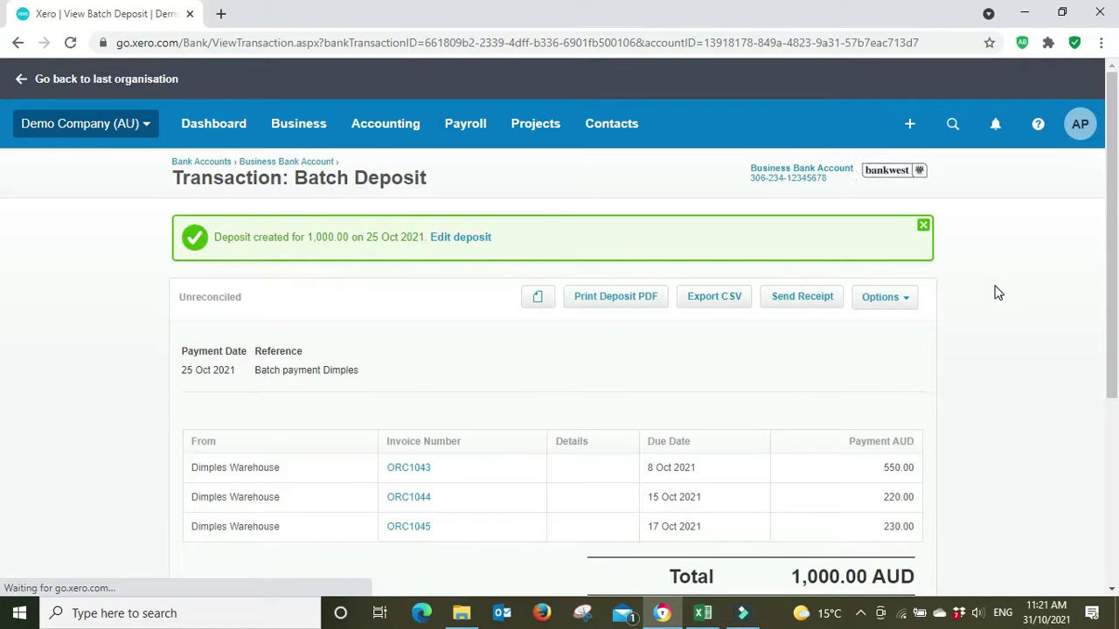
left_click(789, 296)
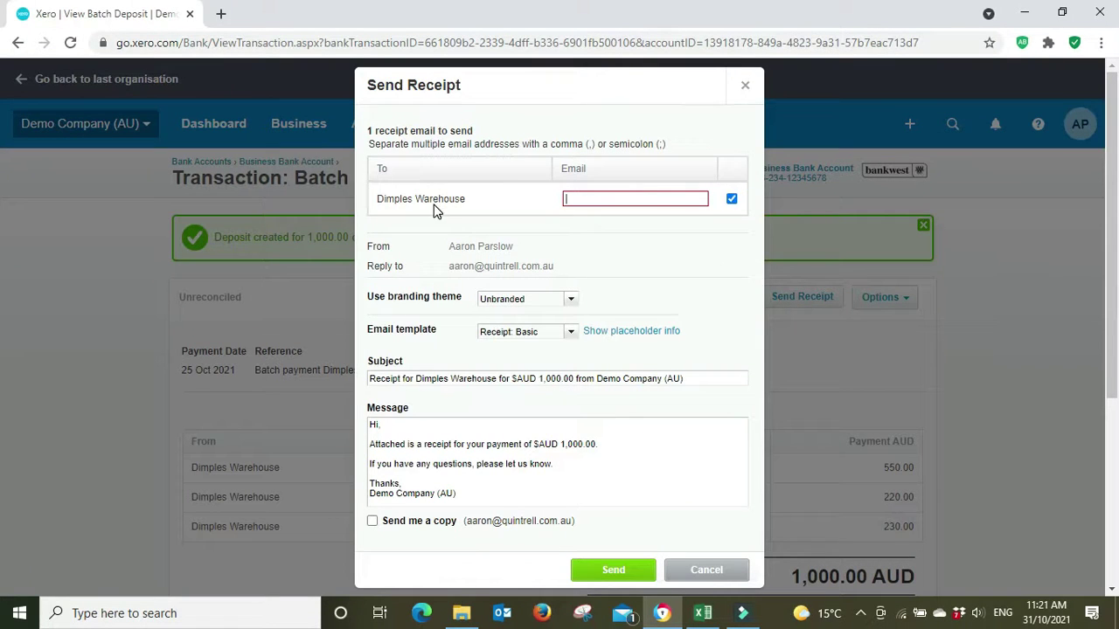
left_click(708, 573)
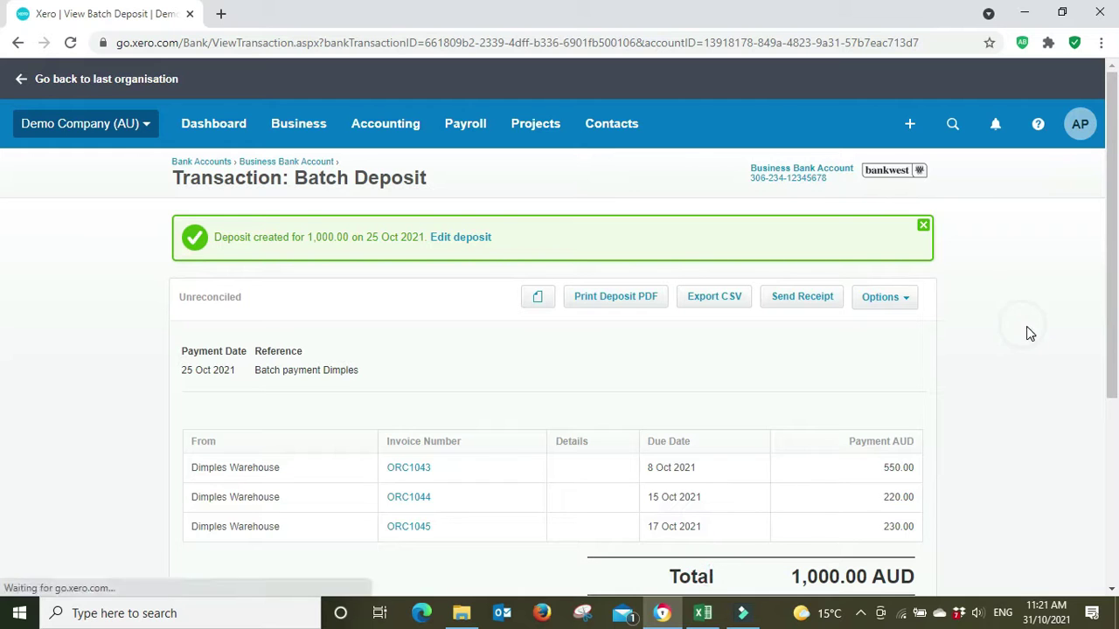
scroll(1029, 312, "down", 1)
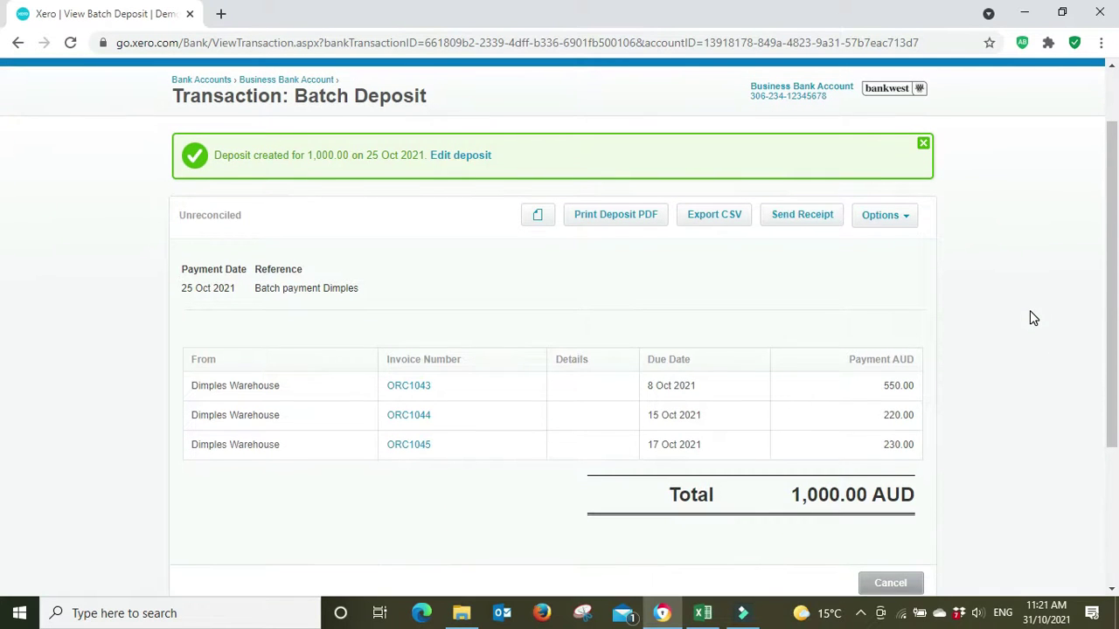
Duplicate the batch deposit transaction in a second browser tab and look over its invoice lines
right_click(116, 8)
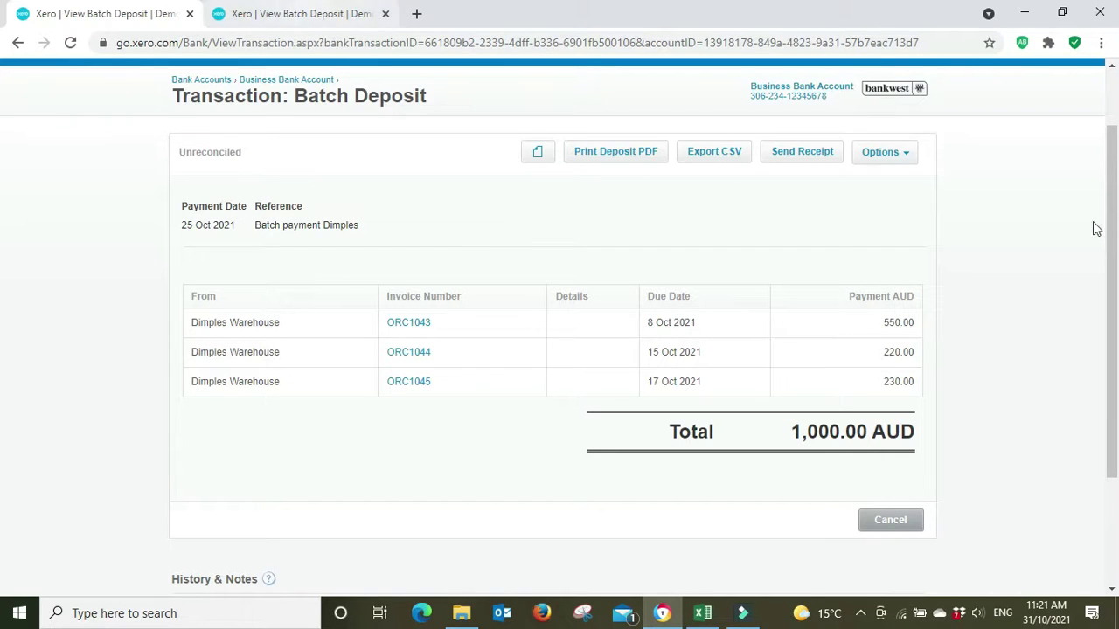
left_click(303, 10)
scroll(490, 210, "up", 1)
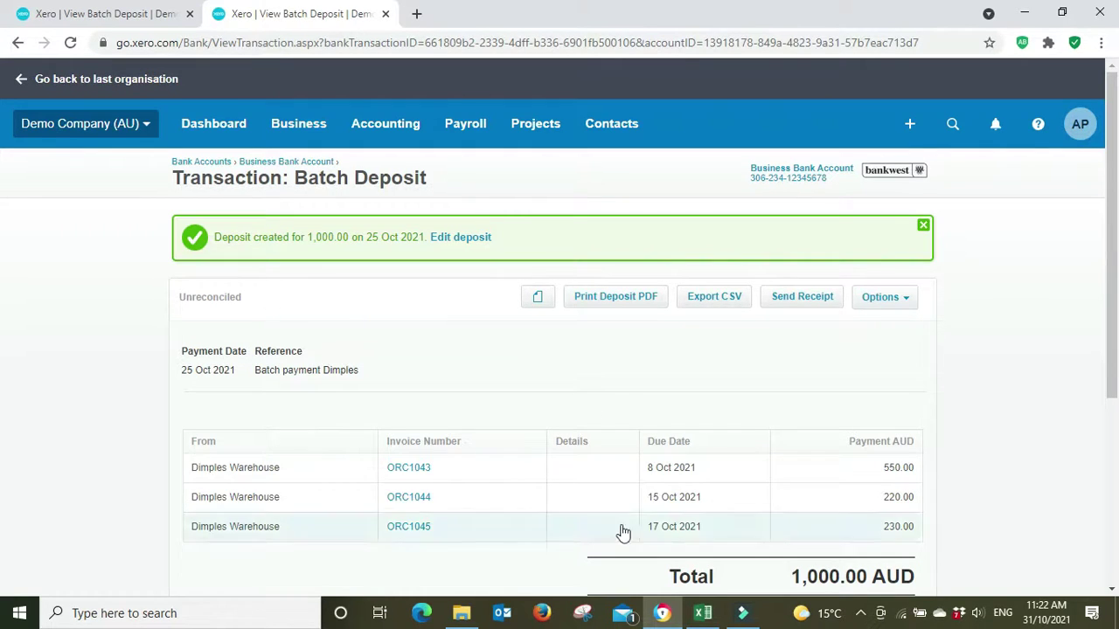
scroll(396, 207, "down", 2)
scroll(396, 207, "up", 2)
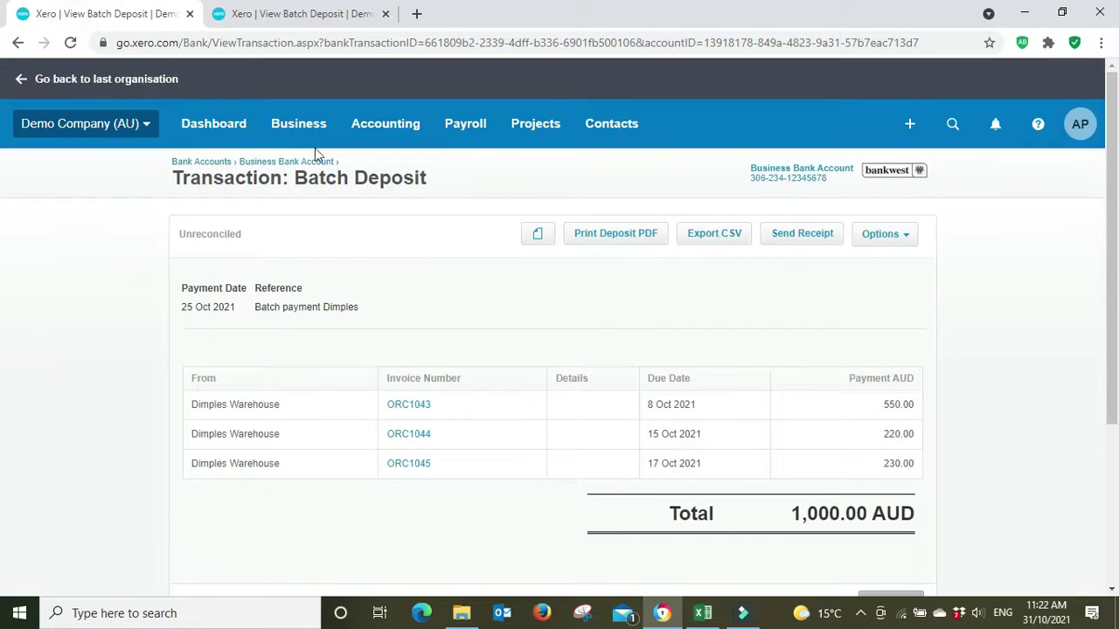
Open reconciliation for the Business Bank Account and locate the 1,000.00 e-Bank dep line of 25 Oct 2021 on page 2
left_click(246, 129)
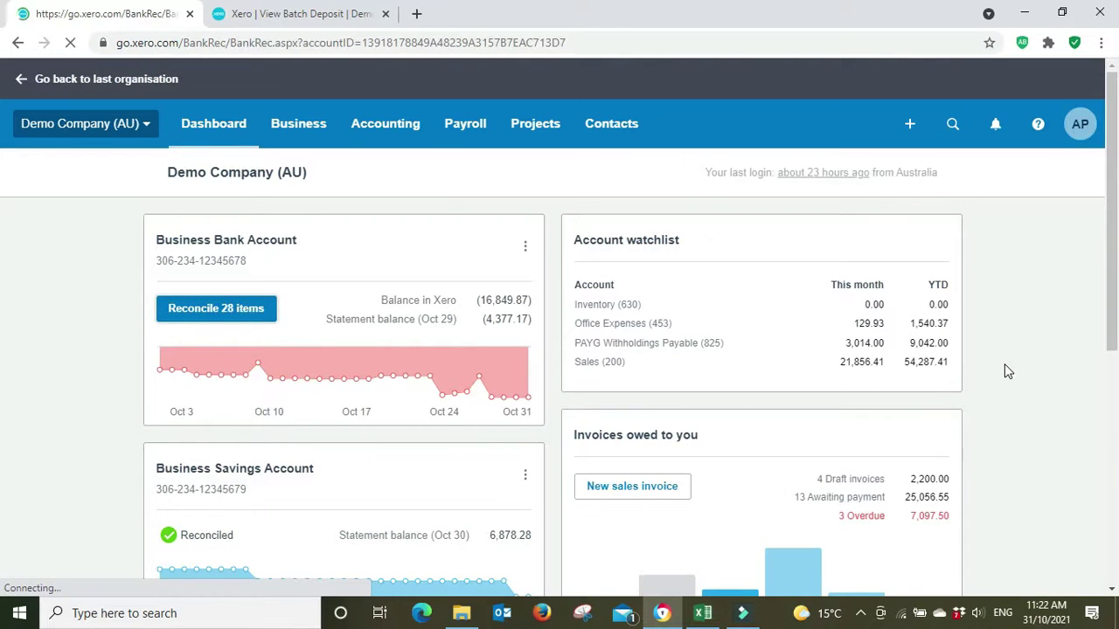
scroll(1004, 367, "down", 2)
scroll(1004, 366, "down", 6)
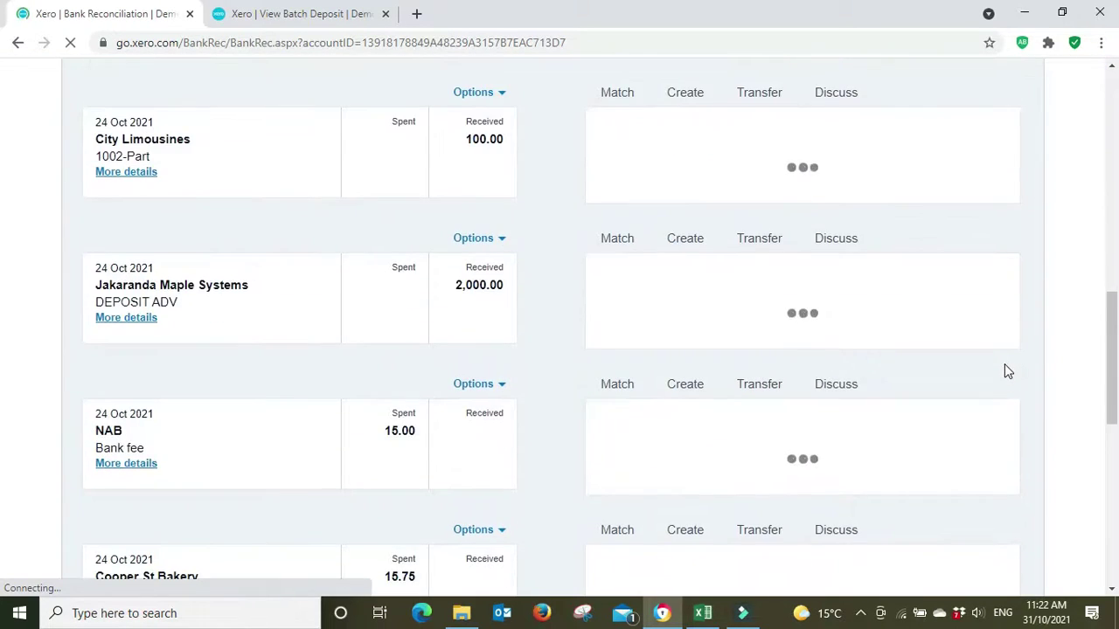
scroll(1004, 365, "down", 8)
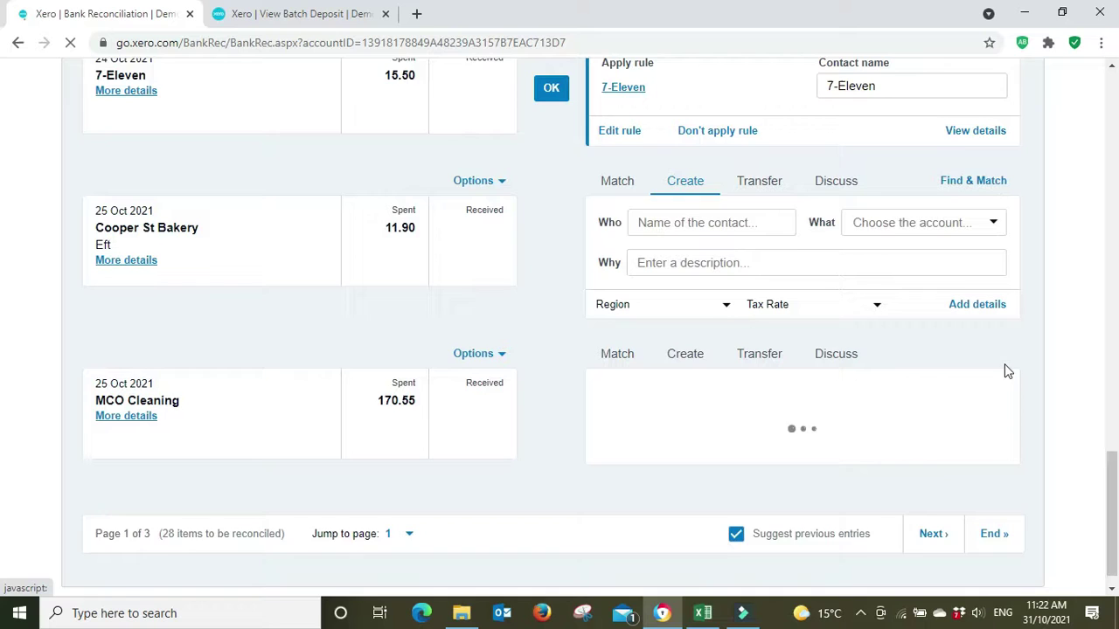
scroll(1005, 371, "down", 2)
left_click(933, 508)
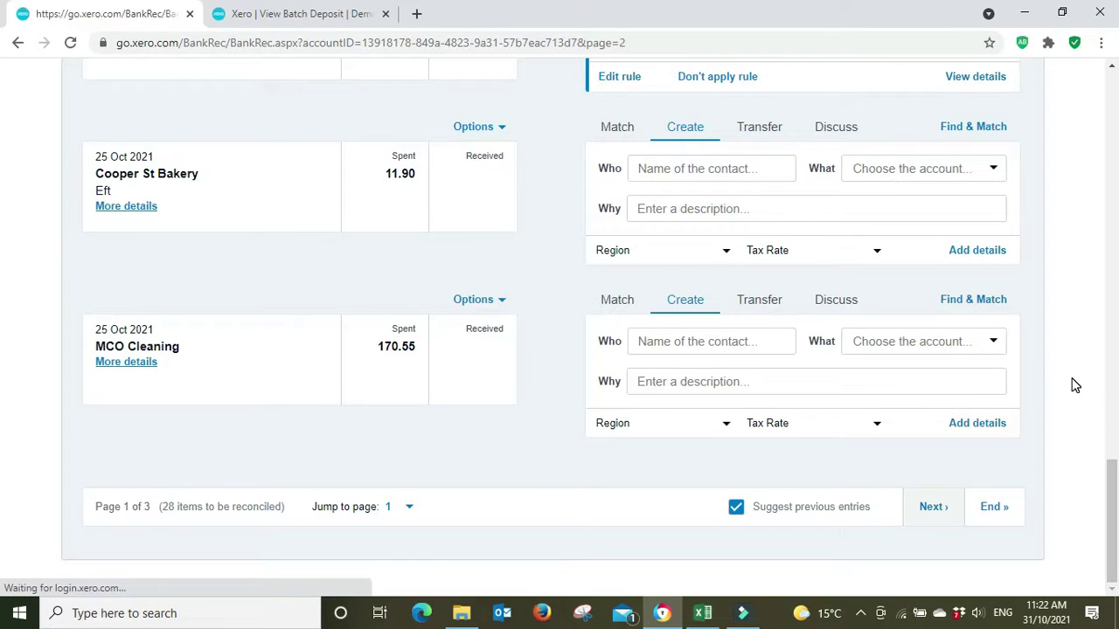
scroll(1076, 386, "down", 2)
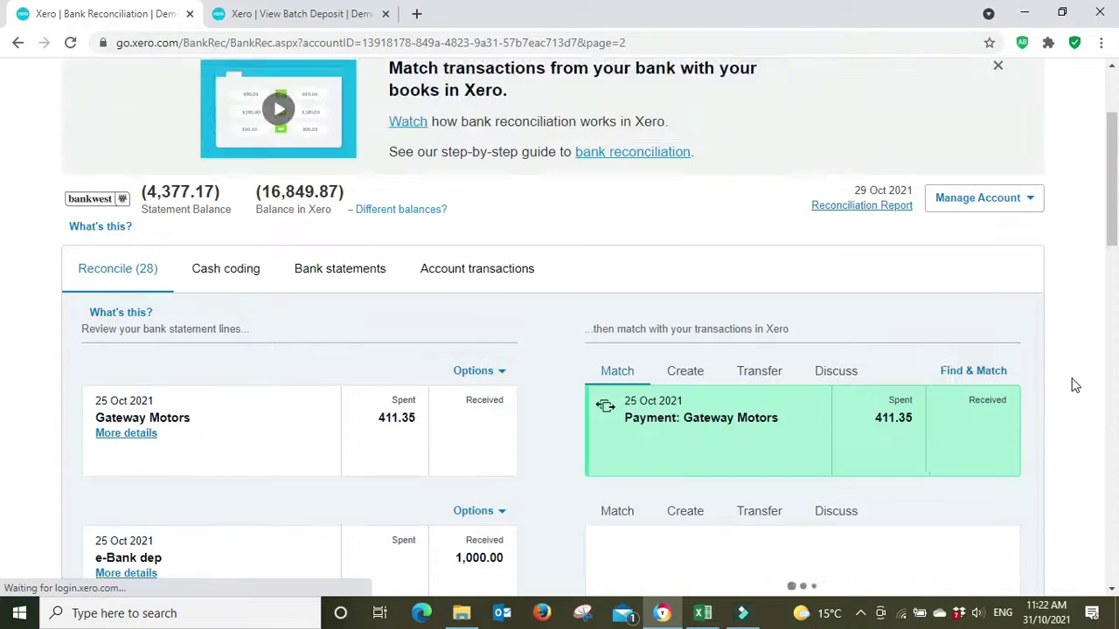
scroll(1075, 386, "down", 3)
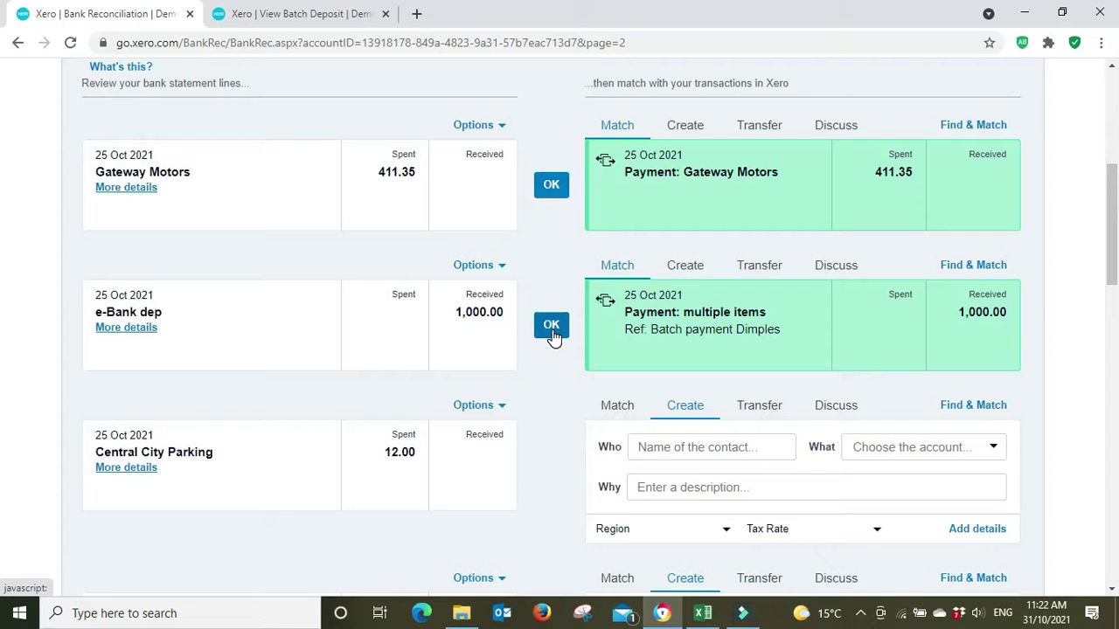
Remove and redo the Dimples batch deposit from its transaction page
left_click(301, 13)
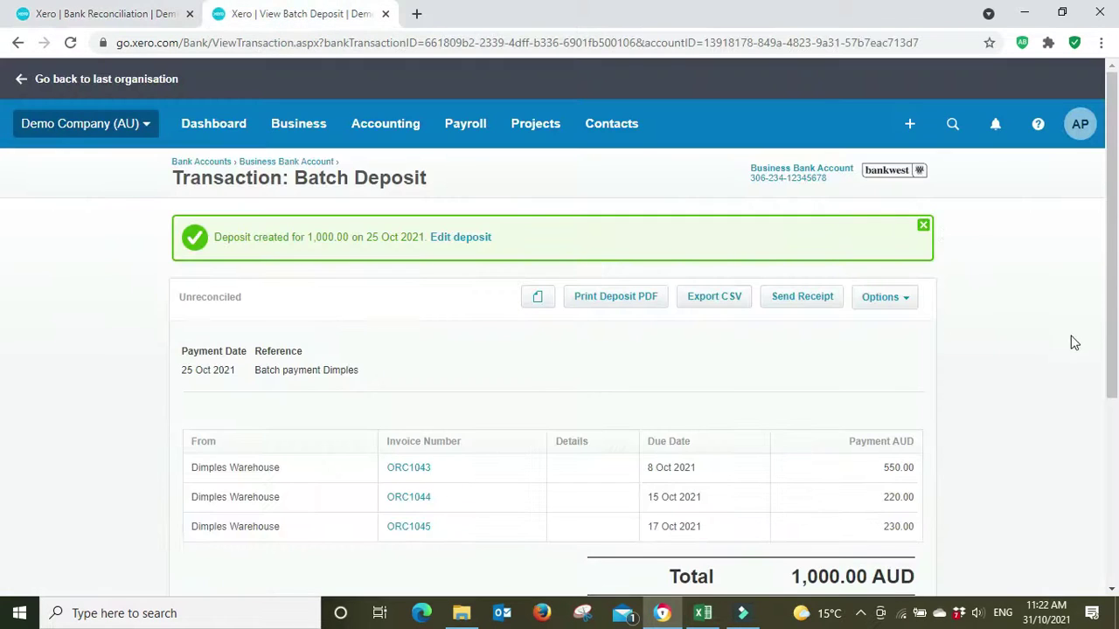
left_click(903, 299)
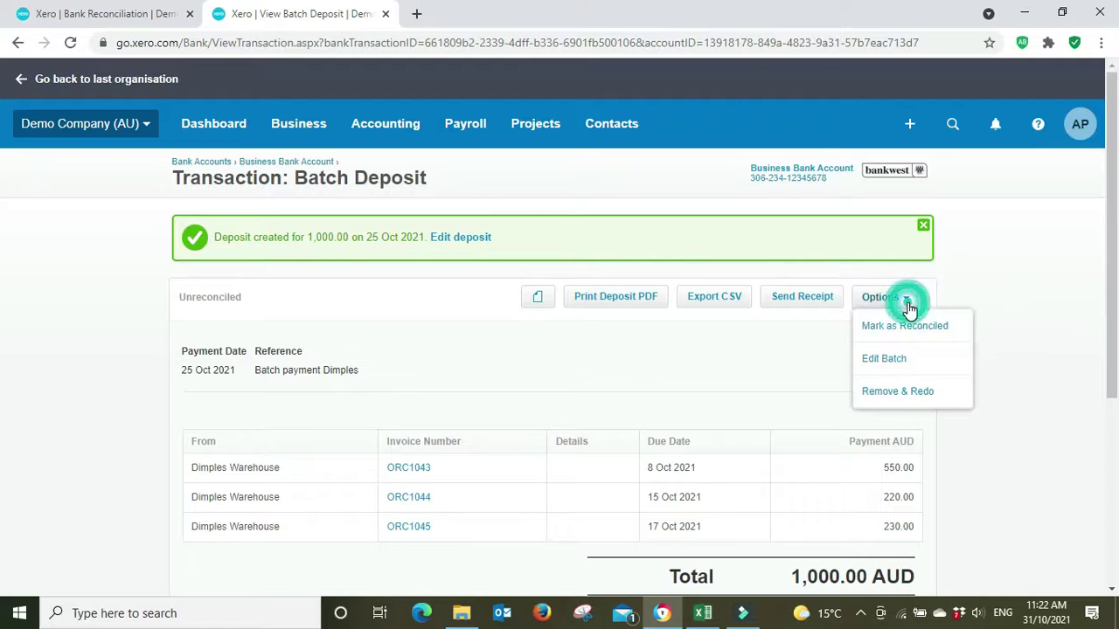
left_click(922, 398)
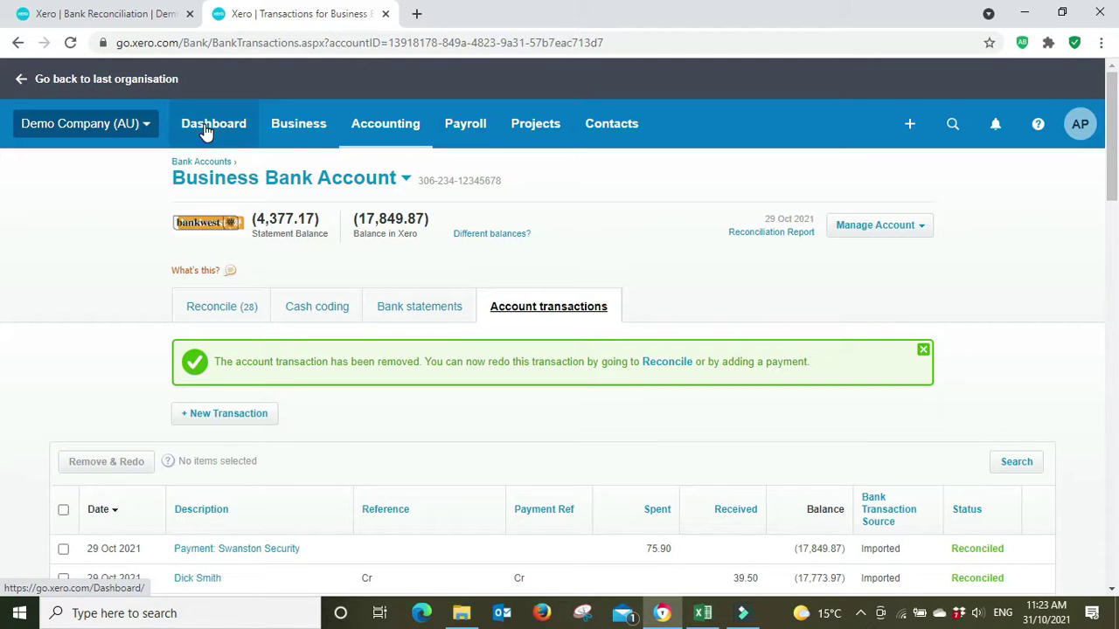
Reload the bank reconciliation page and return to the 1,000.00 e-Bank dep line
left_click(75, 13)
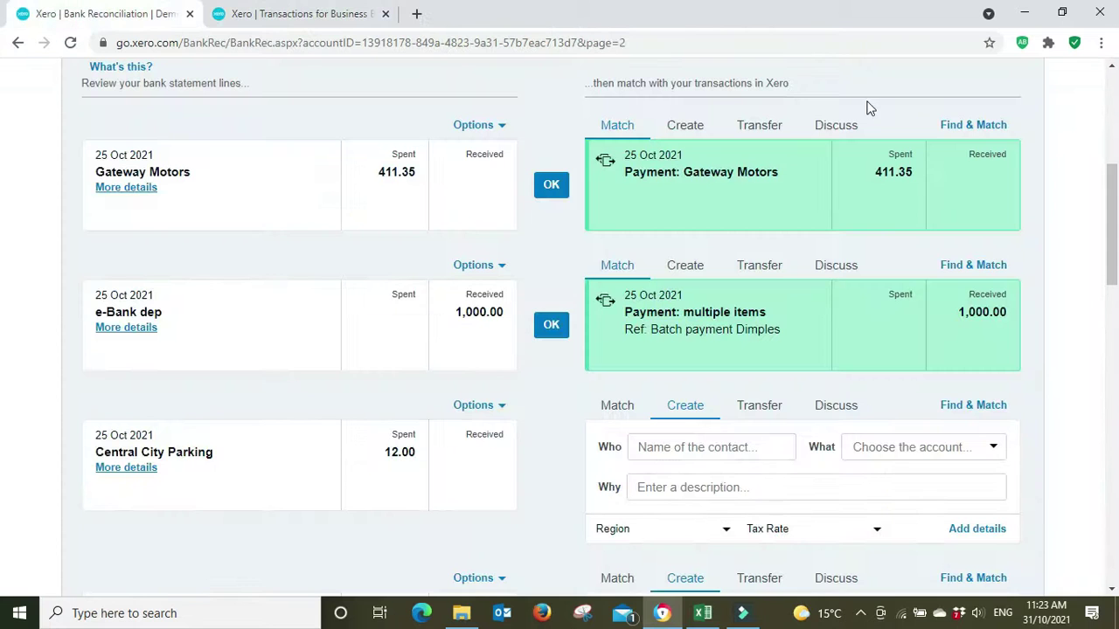
left_click(70, 41)
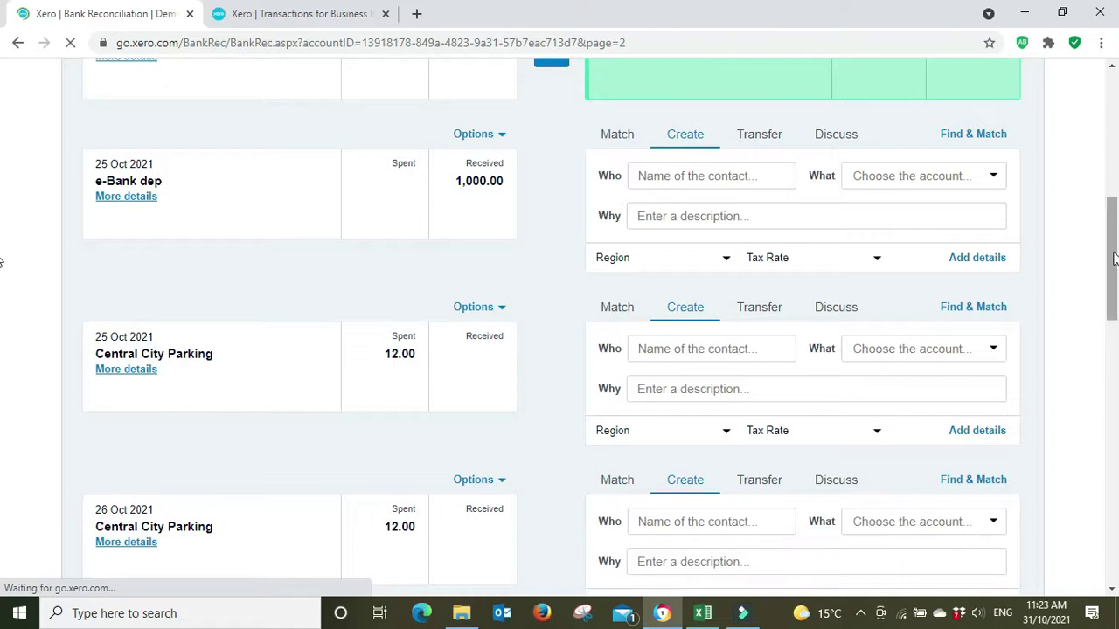
left_click_drag(1113, 258, 1112, 267)
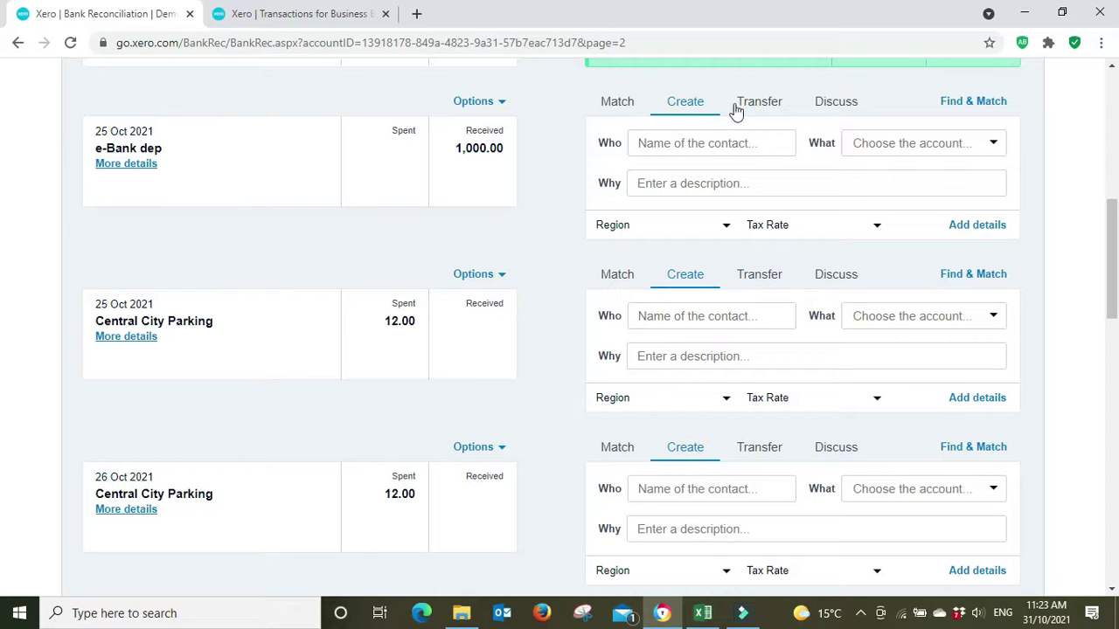
Examine the status of the Dimples Warehouse invoices in the sales invoices list and return to the bank reconciliation
left_click(292, 16)
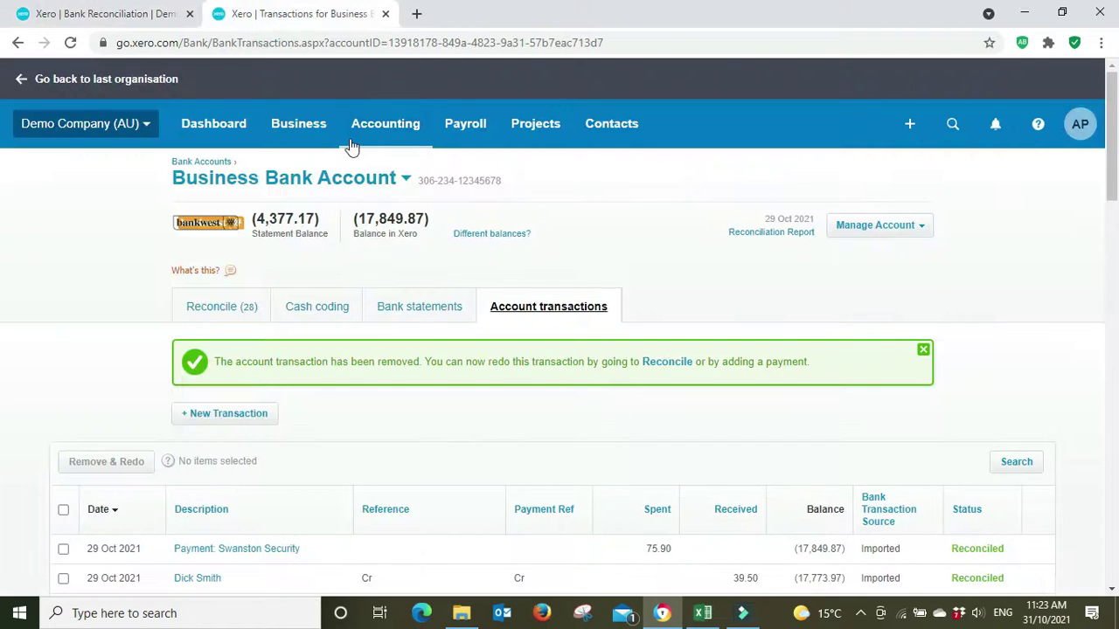
left_click(288, 125)
left_click(298, 289)
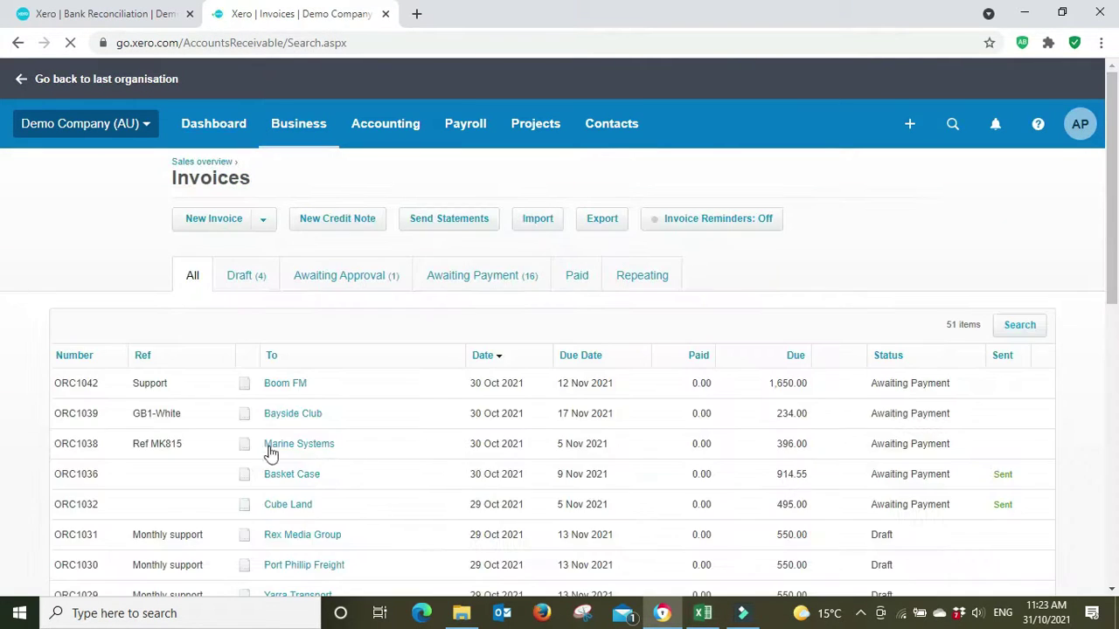
left_click(100, 13)
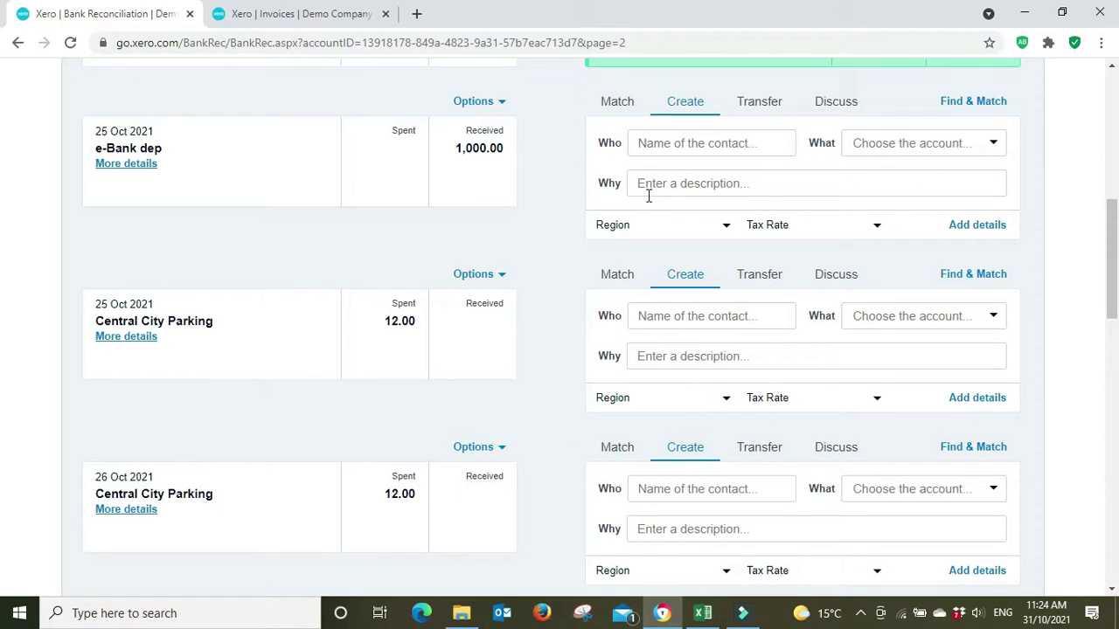
left_click(257, 12)
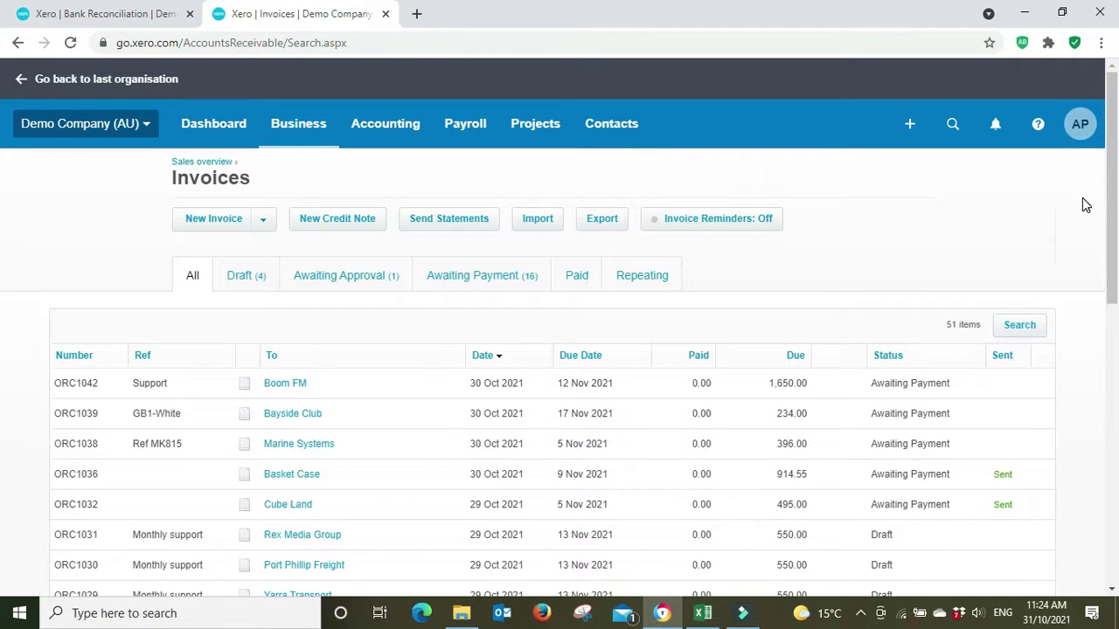
scroll(1084, 204, "down", 3)
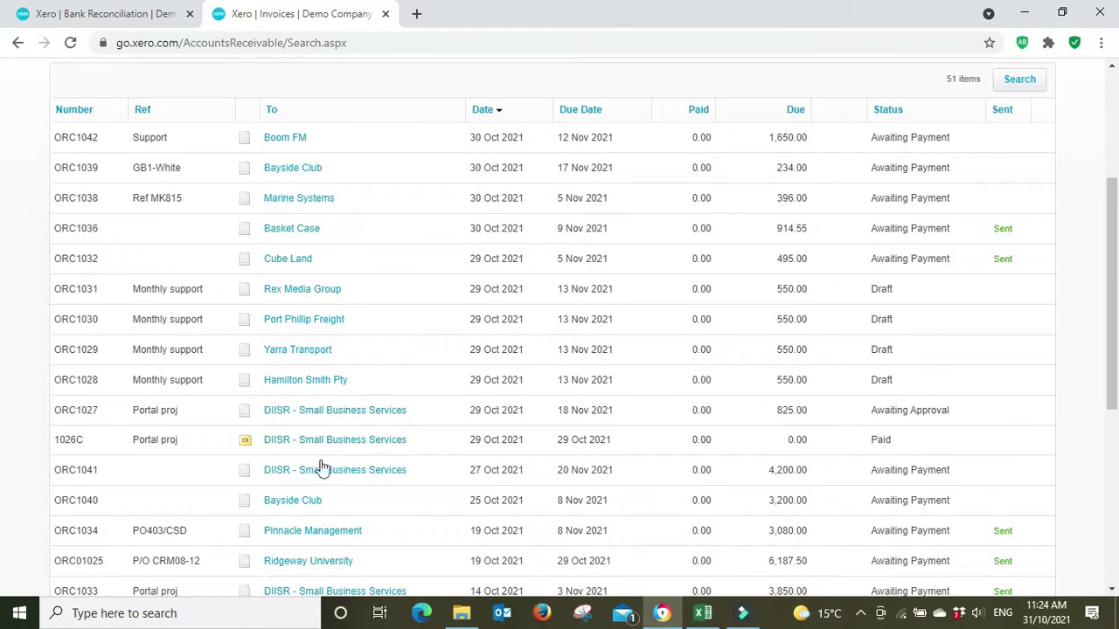
scroll(390, 452, "down", 3)
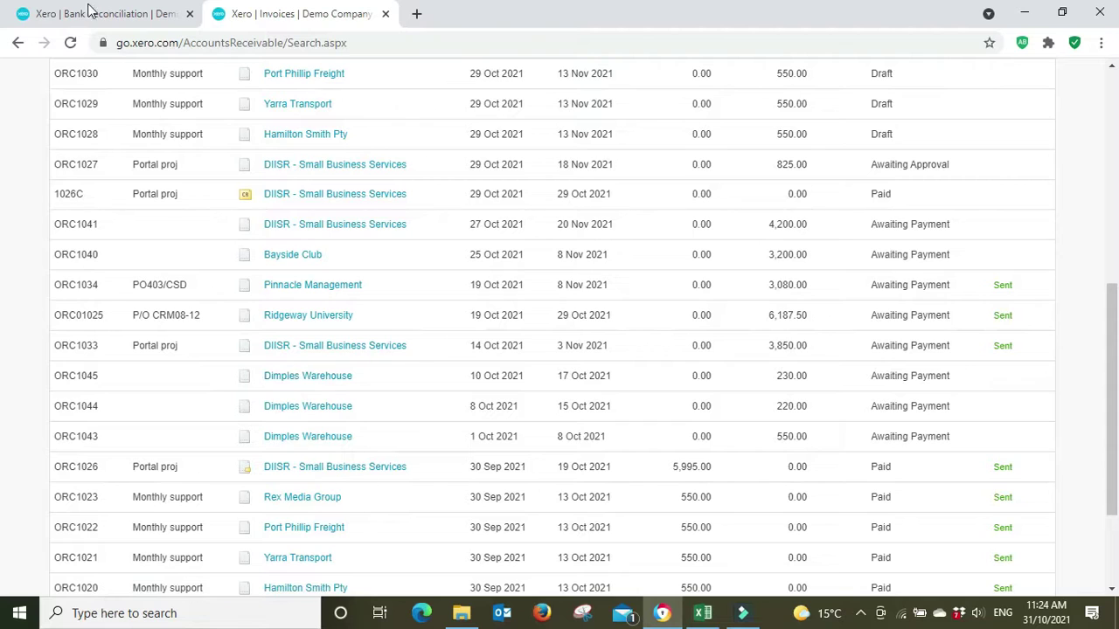
left_click(30, 7)
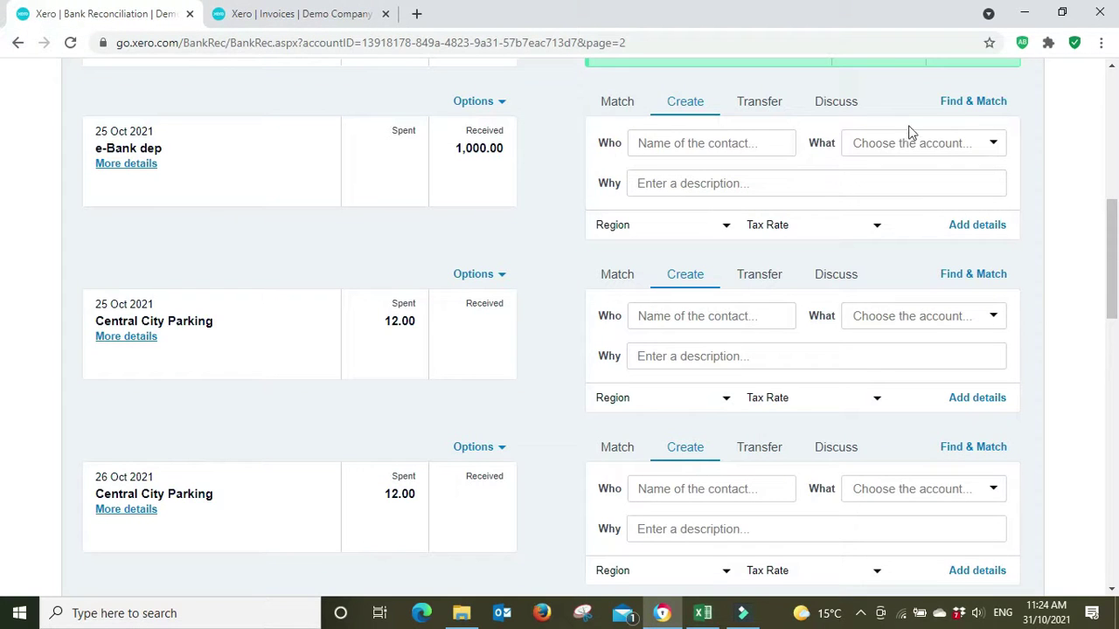
Open Find & Match for the 1,000.00 e-Bank dep line, search by name for "dimple", and empty the search text
left_click(990, 106)
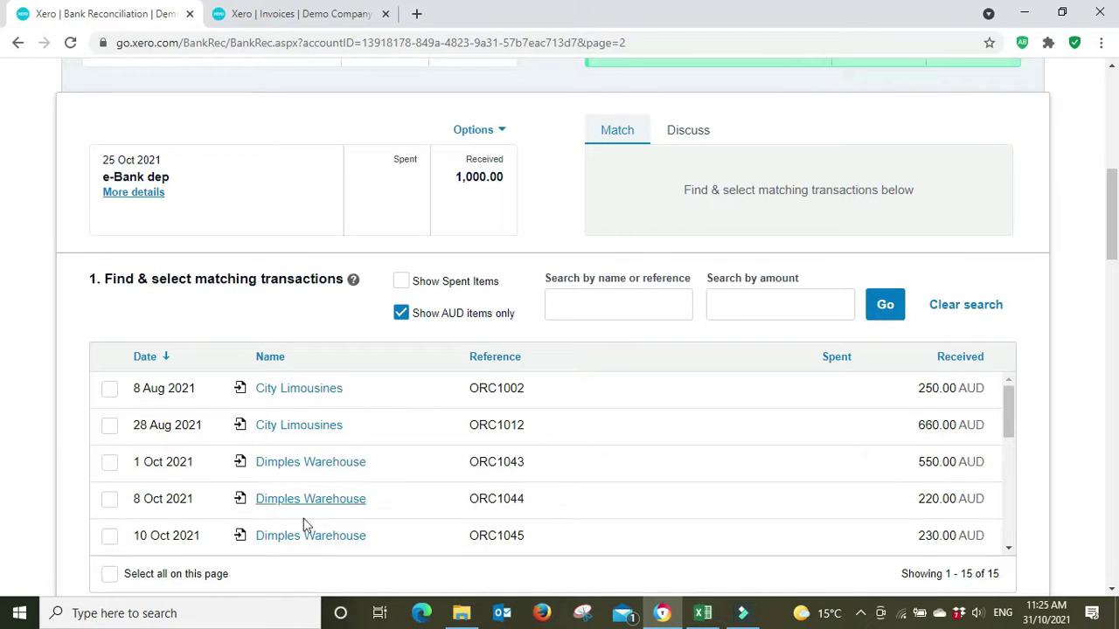
left_click(609, 304)
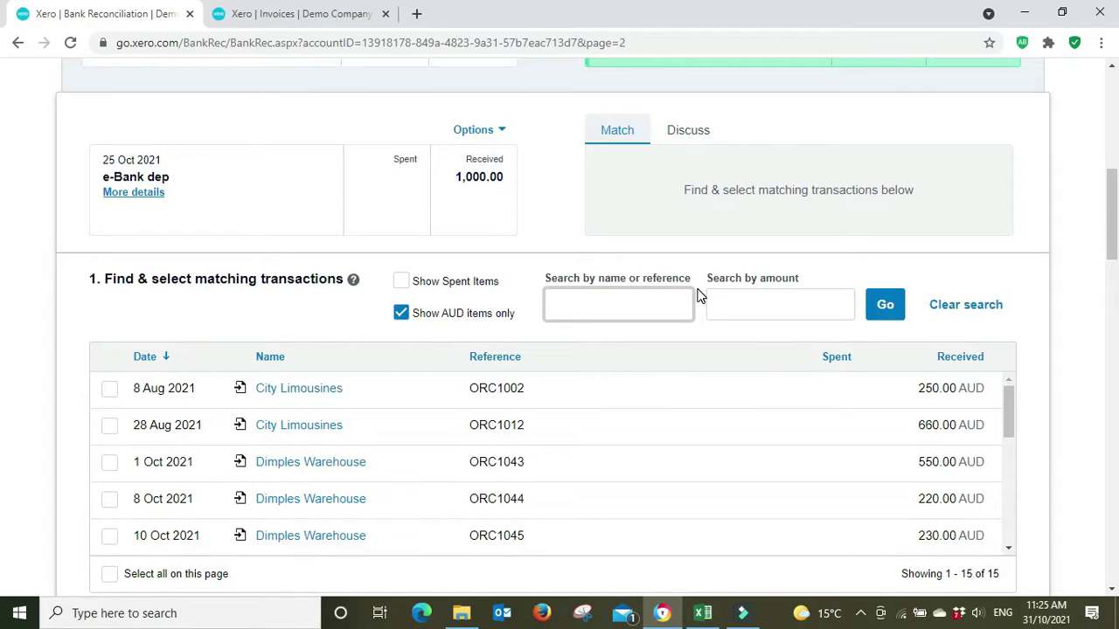
type("mple")
key("Return")
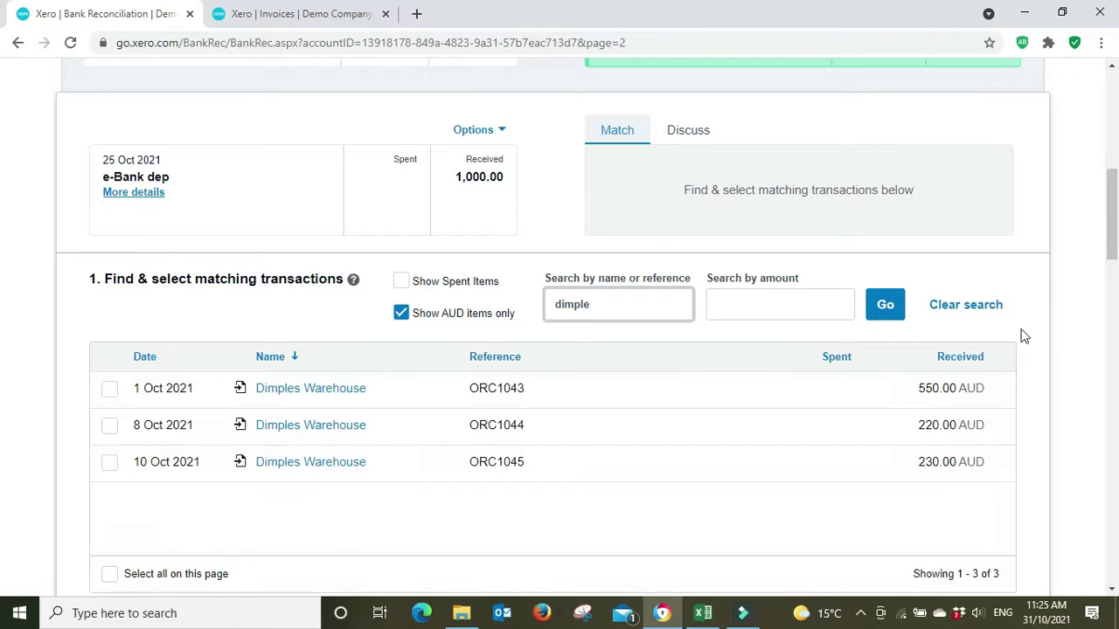
double_click(619, 301)
key("BackSpace")
left_click(1091, 272)
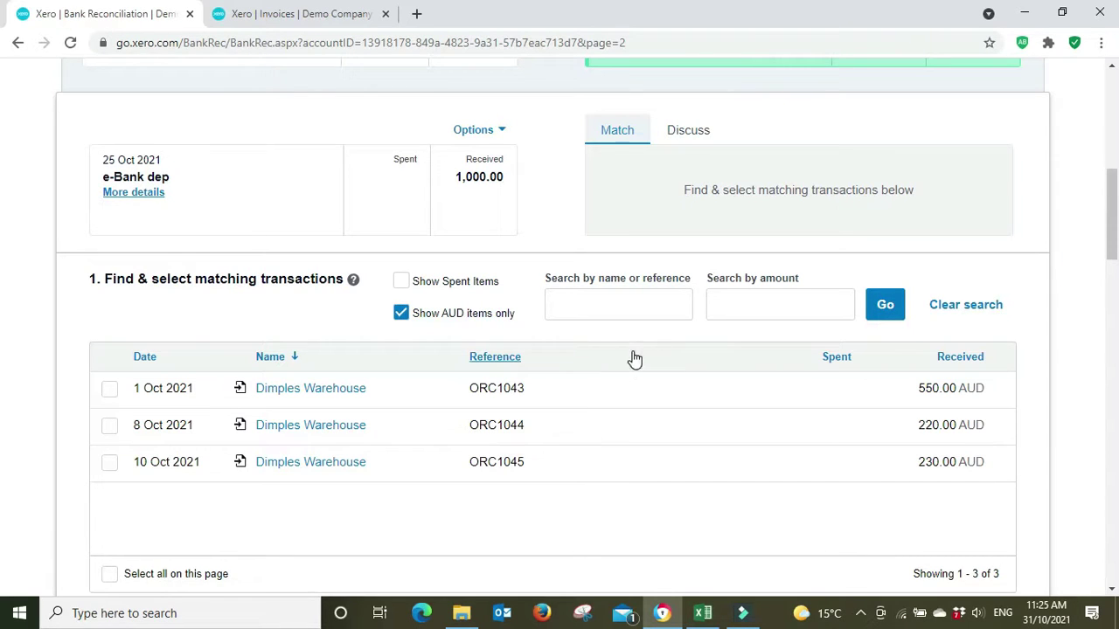
Search the matching transactions for reference 1043 and select the Dimples Warehouse invoice
left_click(632, 304)
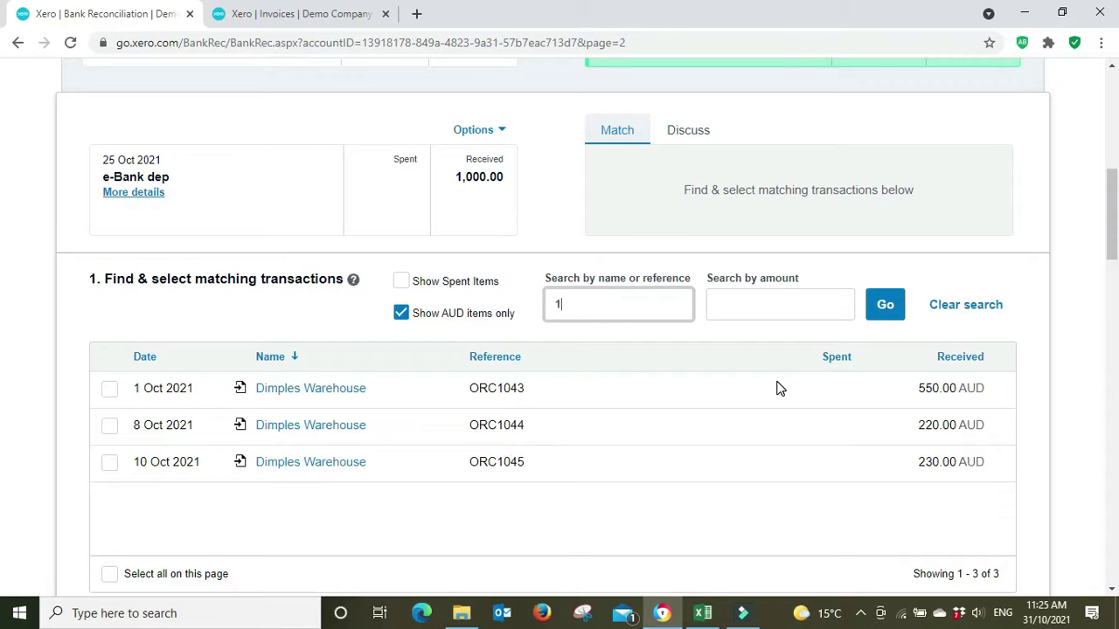
key("Return")
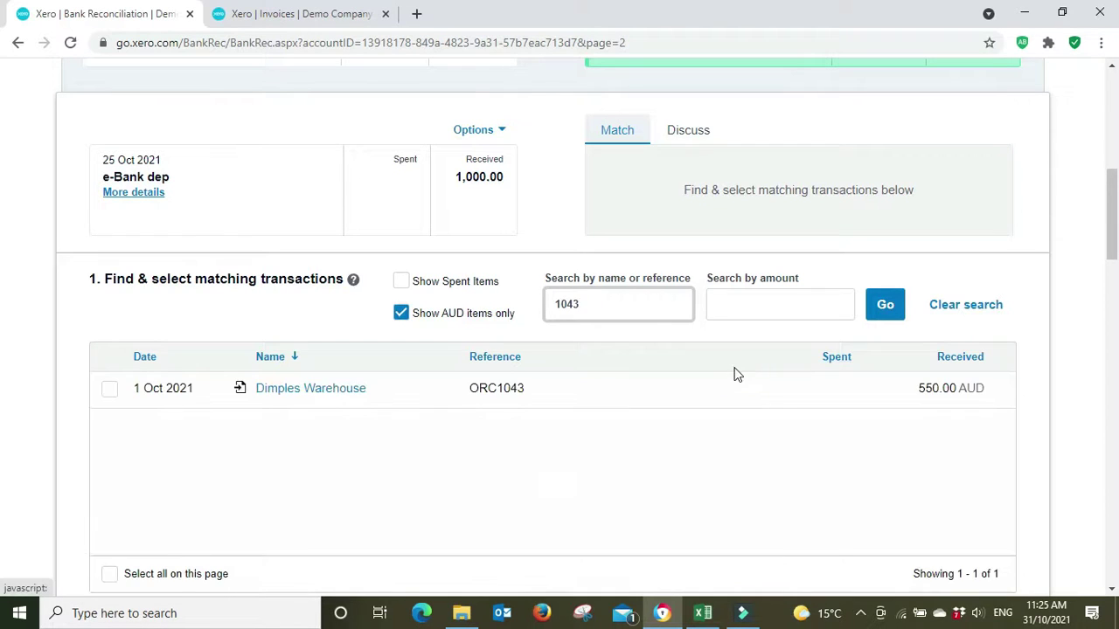
left_click(109, 389)
Change the reference search to 1044 and add that Dimples Warehouse invoice to the selection
left_click(660, 303)
key("BackSpace")
type("4")
key("Return")
left_click(109, 389)
Search for reference 1045, select its invoice, and reconcile the three selected invoices against the e-Bank dep line
left_click(610, 303)
key("BackSpace")
key("Return")
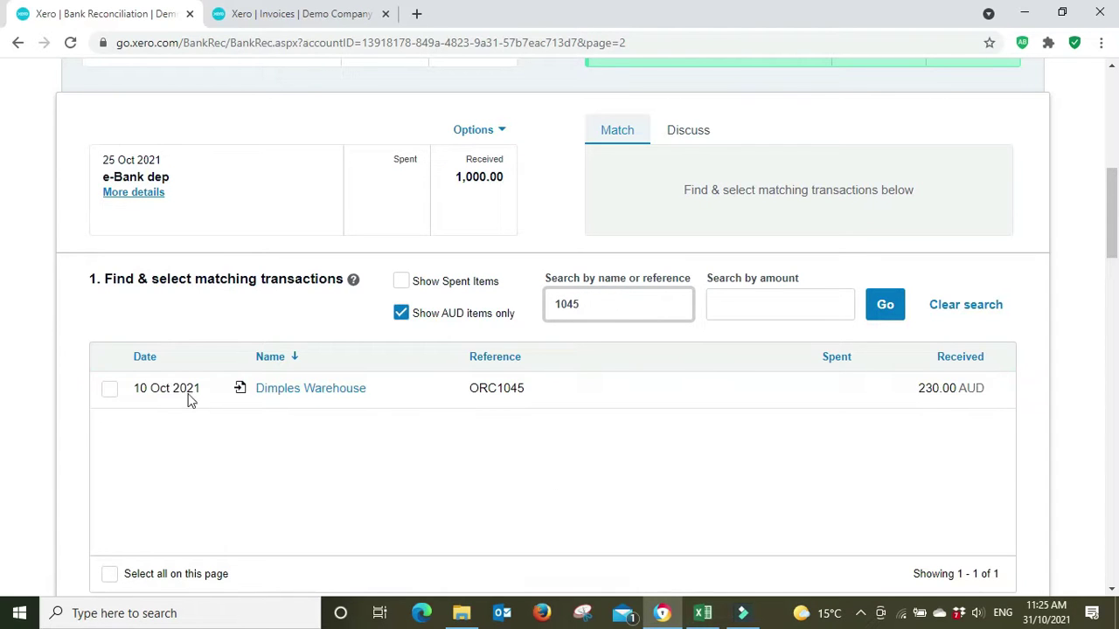
left_click(110, 388)
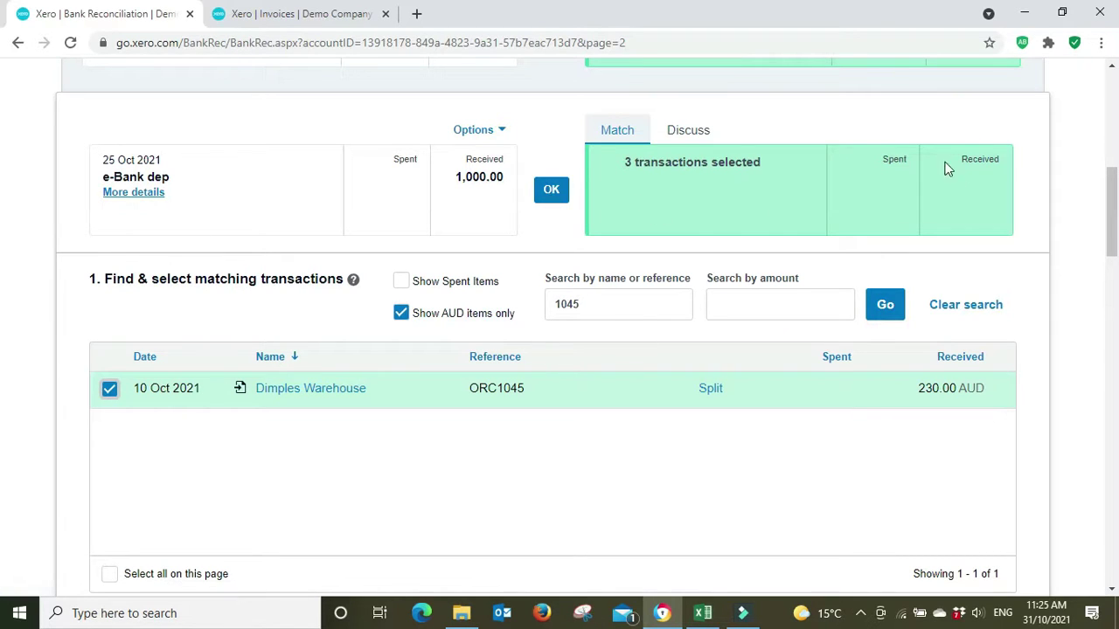
left_click(551, 190)
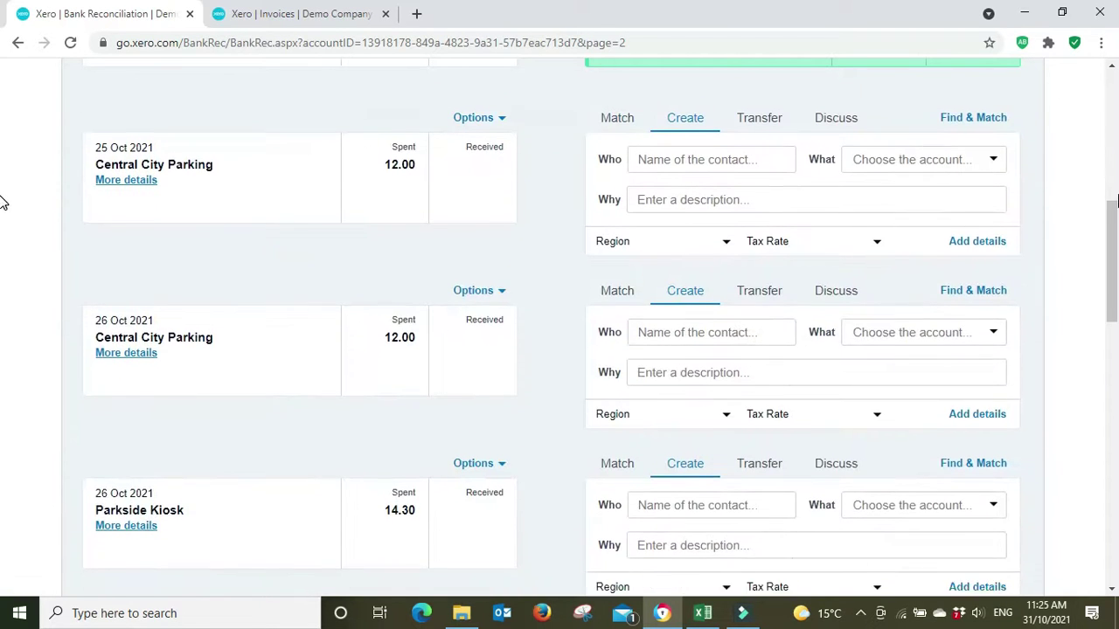
Return to the sales invoices list in the other browser tab and search all invoices for "dimple"
scroll(1067, 231, "up", 3)
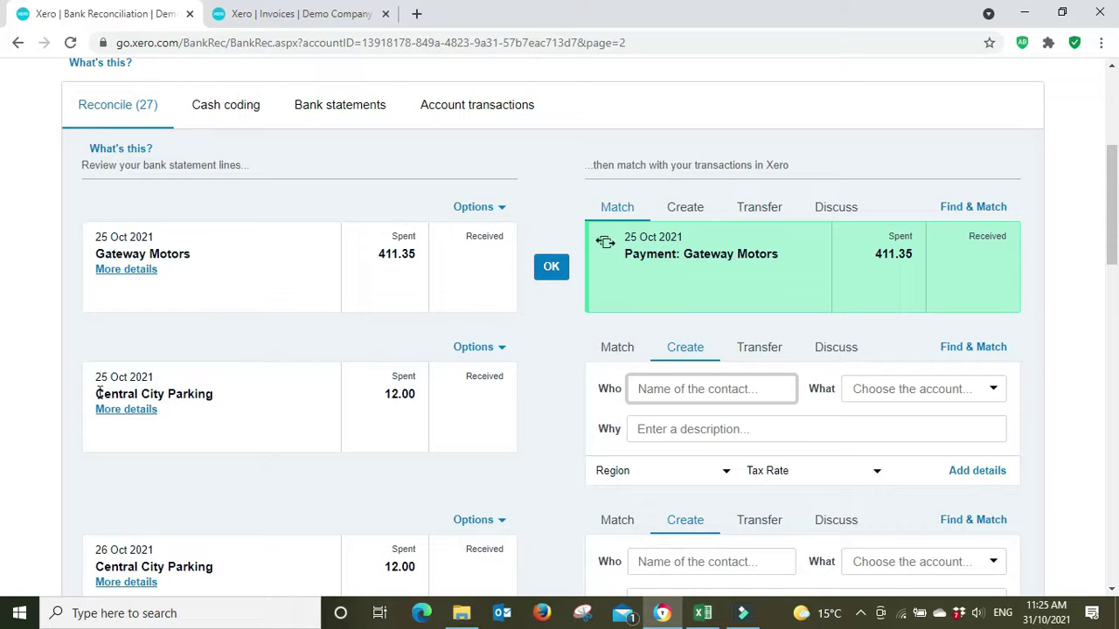
left_click(381, 8)
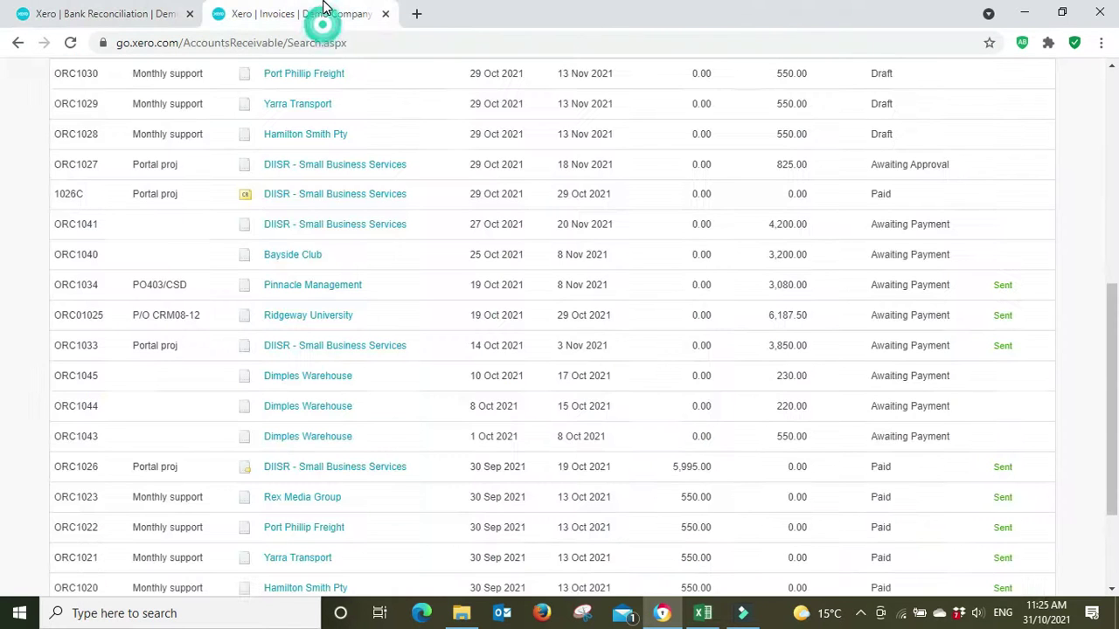
scroll(1084, 226, "up", 3)
scroll(1084, 225, "up", 3)
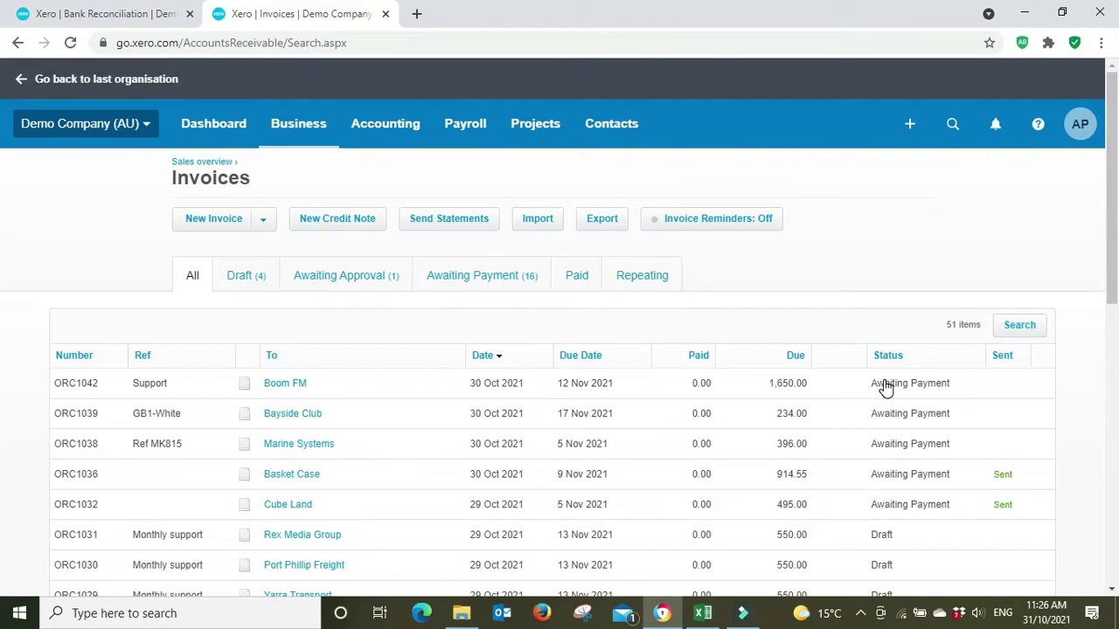
left_click(1021, 324)
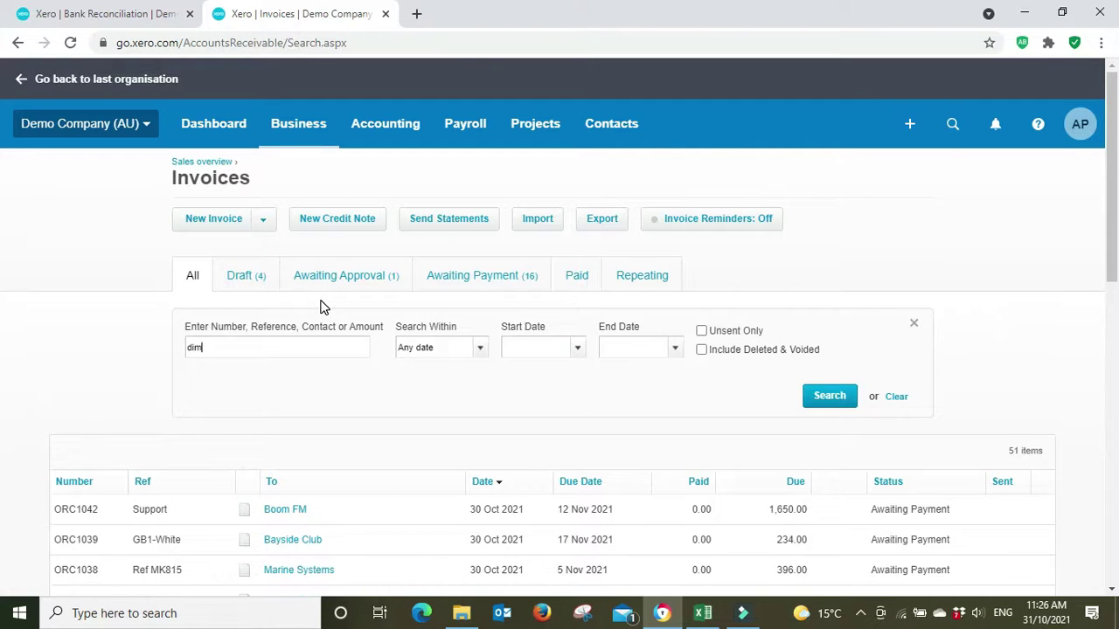
type("dimple")
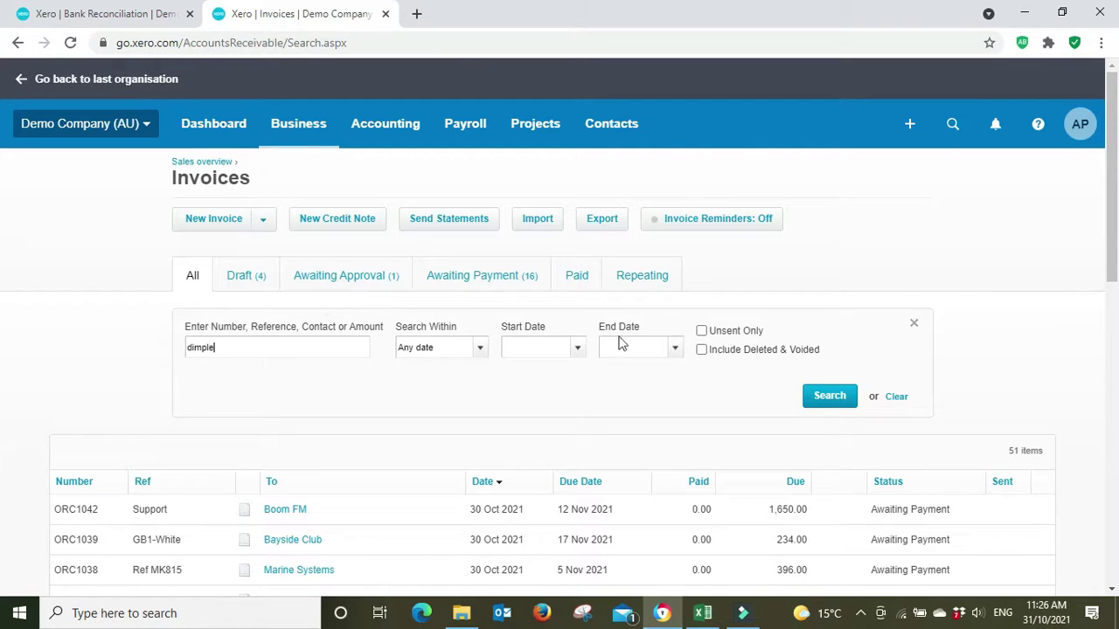
left_click(841, 395)
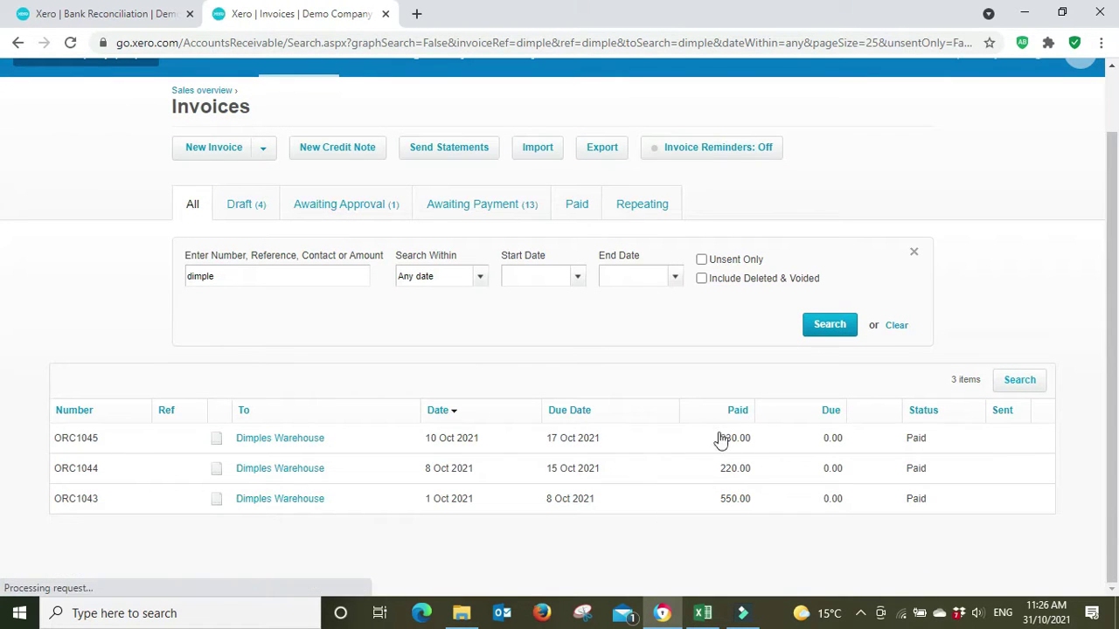
Open Dimples Warehouse invoice ORC1043 in a new browser tab and view the transaction behind its payment
right_click(285, 507)
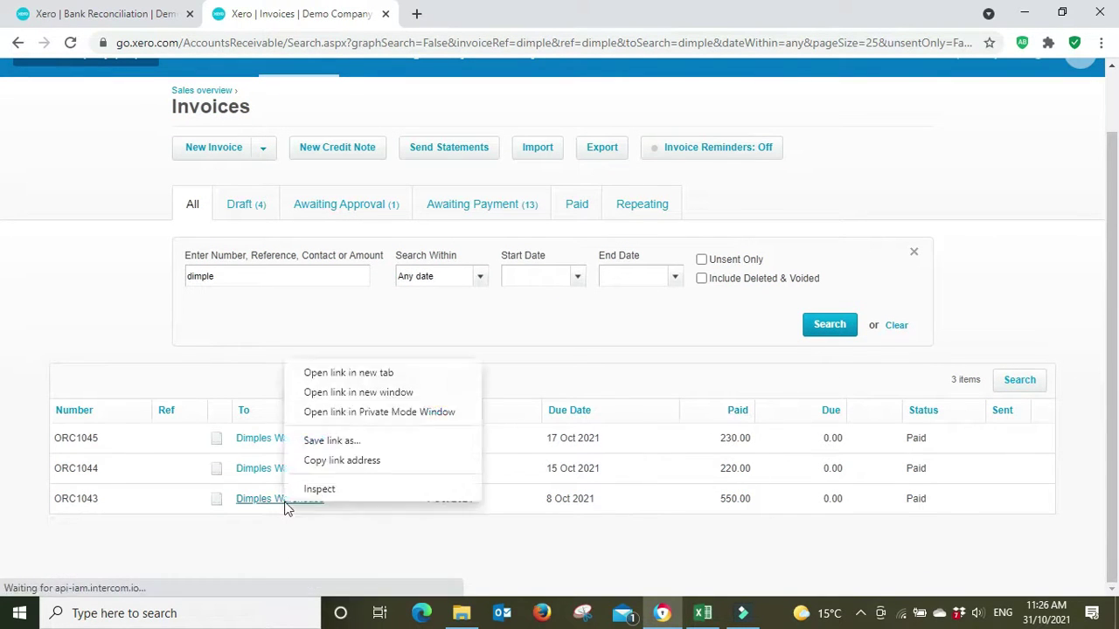
left_click(382, 370)
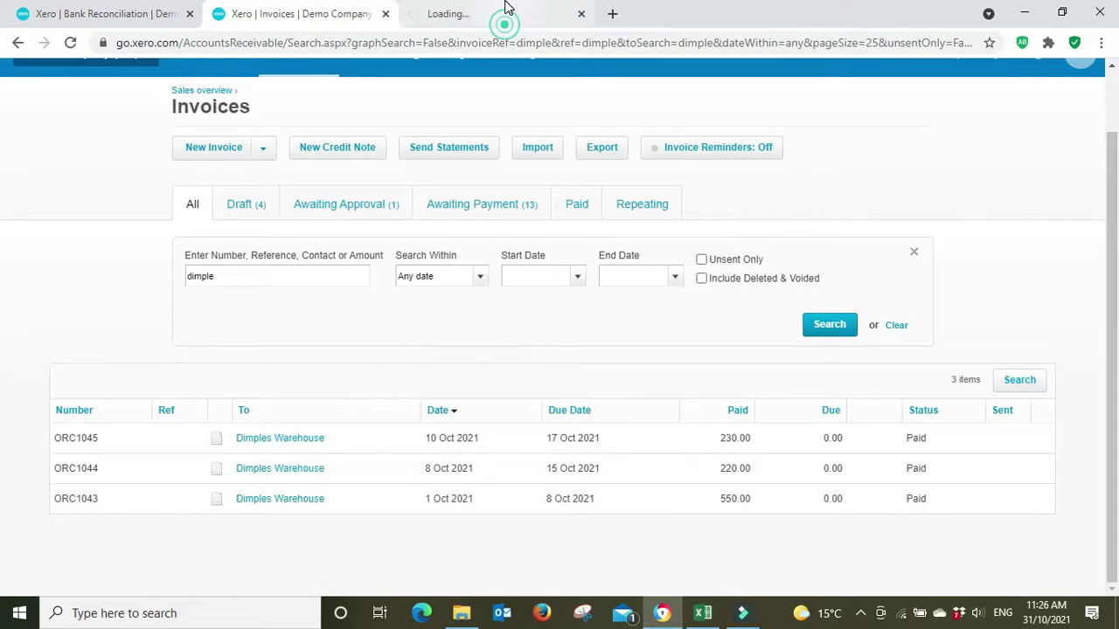
left_click(505, 10)
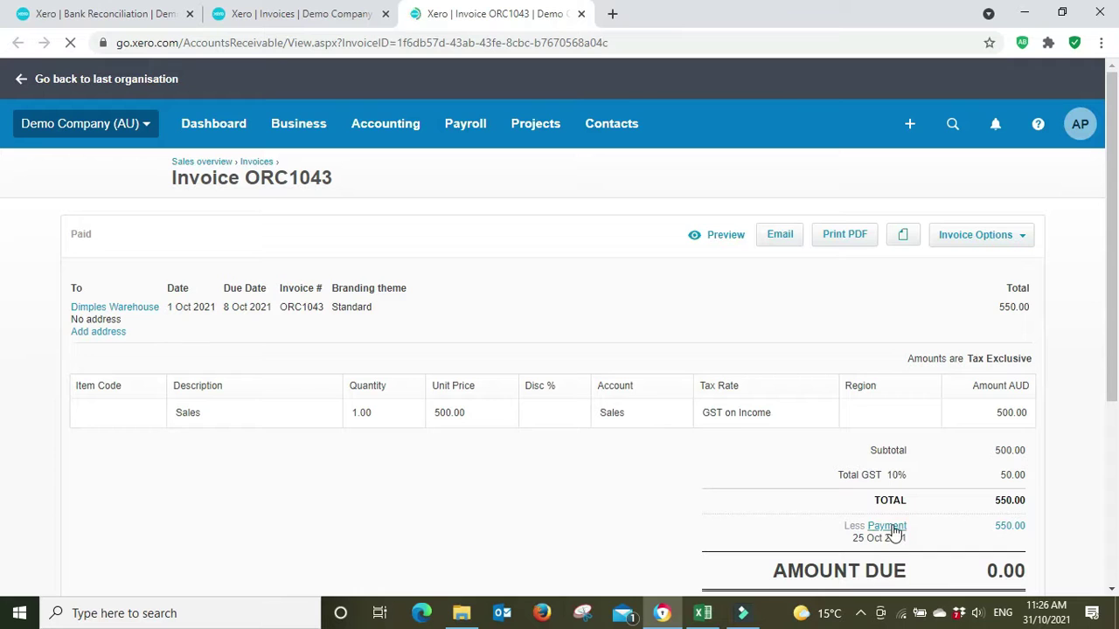
left_click(1012, 529)
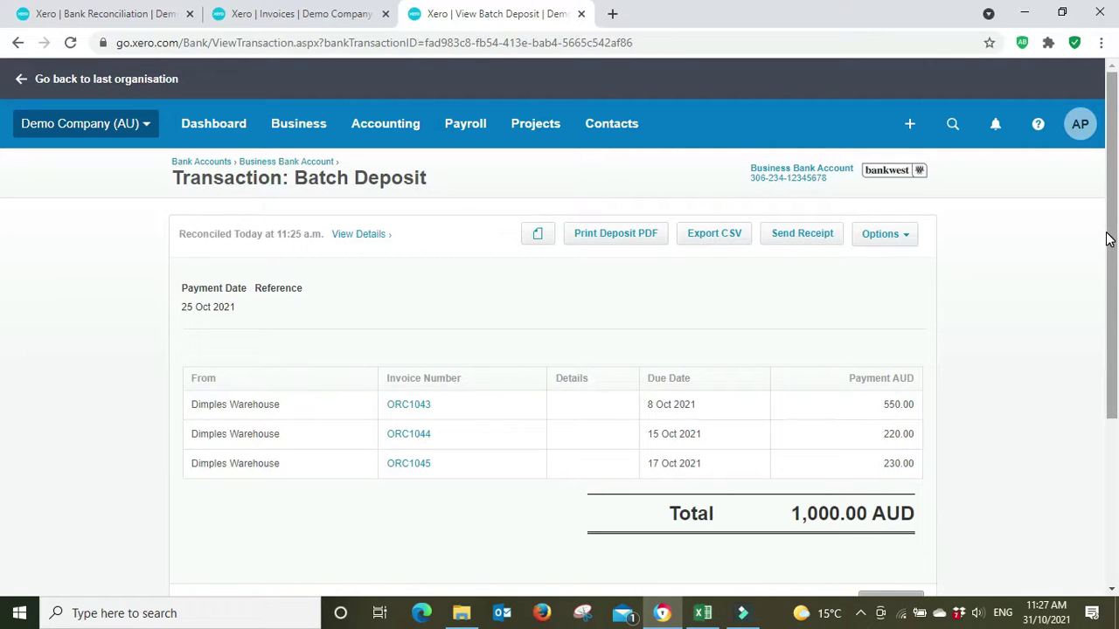
left_click(1053, 308)
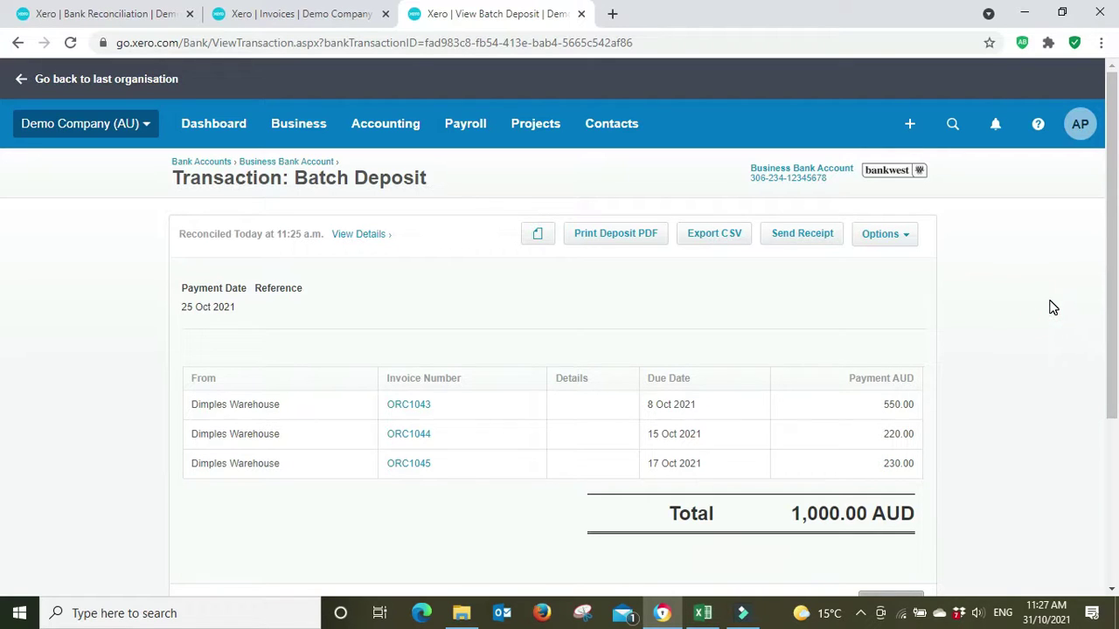